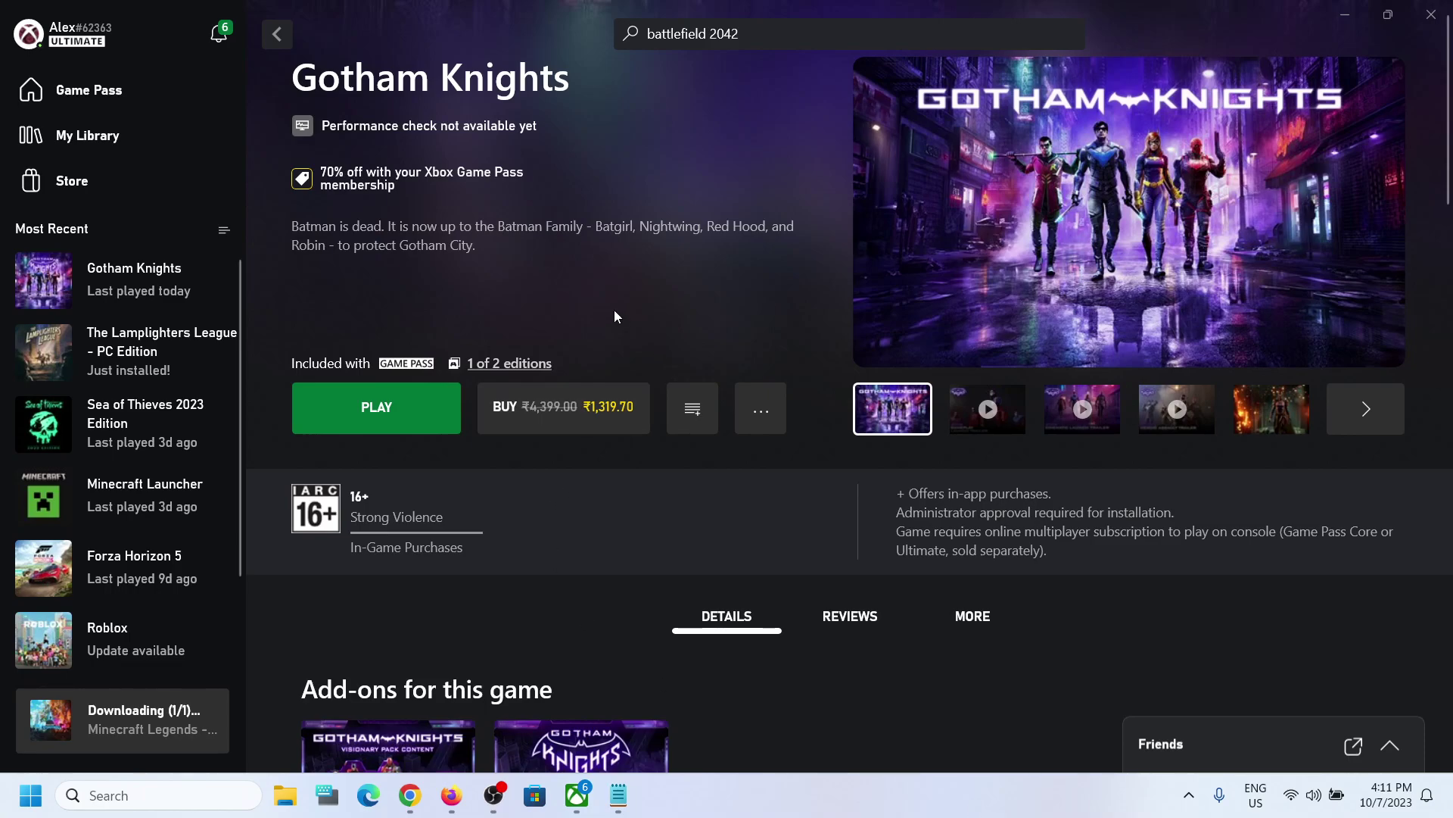
# Browse OS (C:) > Users > the user's profile folder and select AppData
pyautogui.click(285, 796)
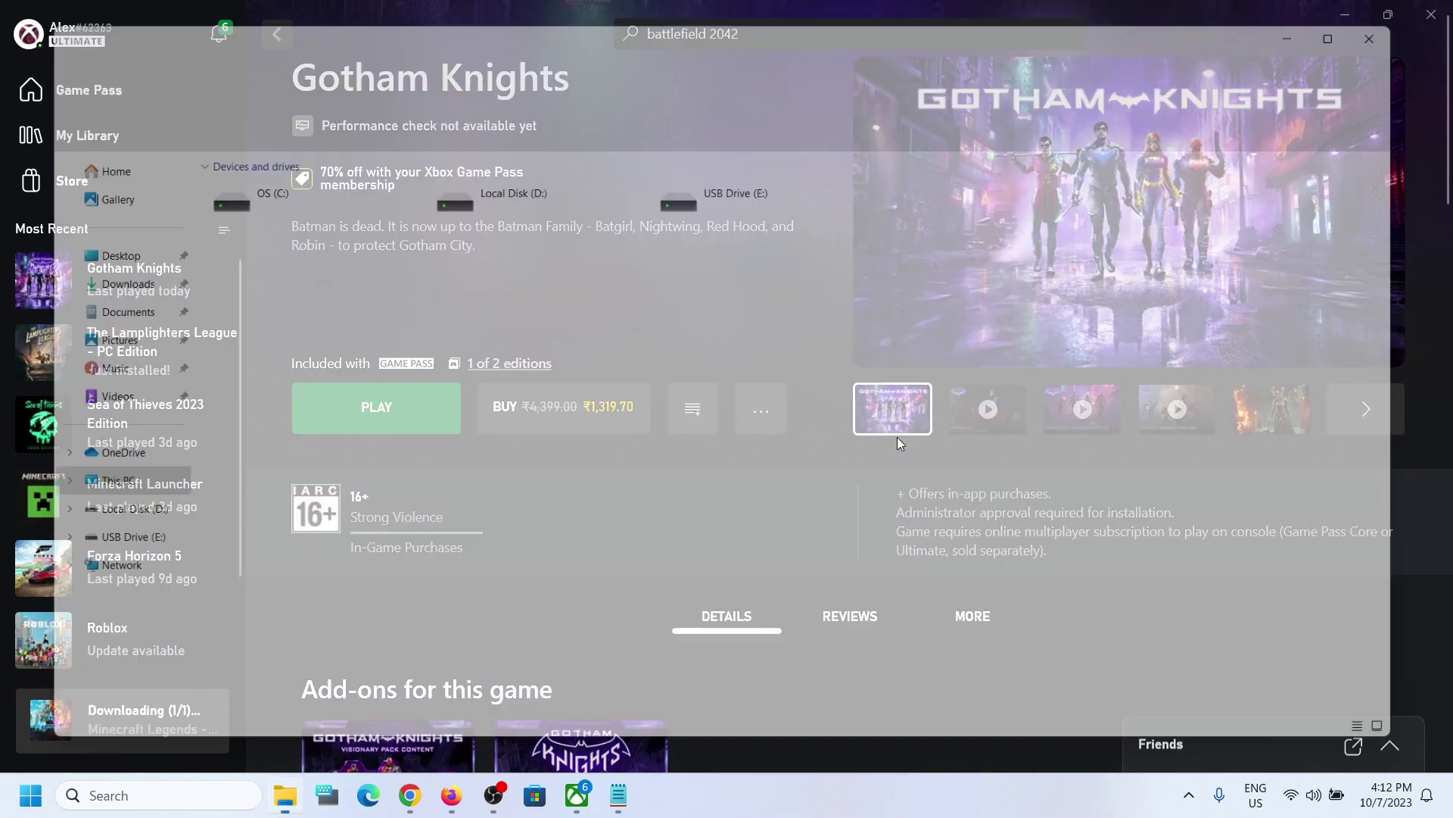
pyautogui.click(302, 201)
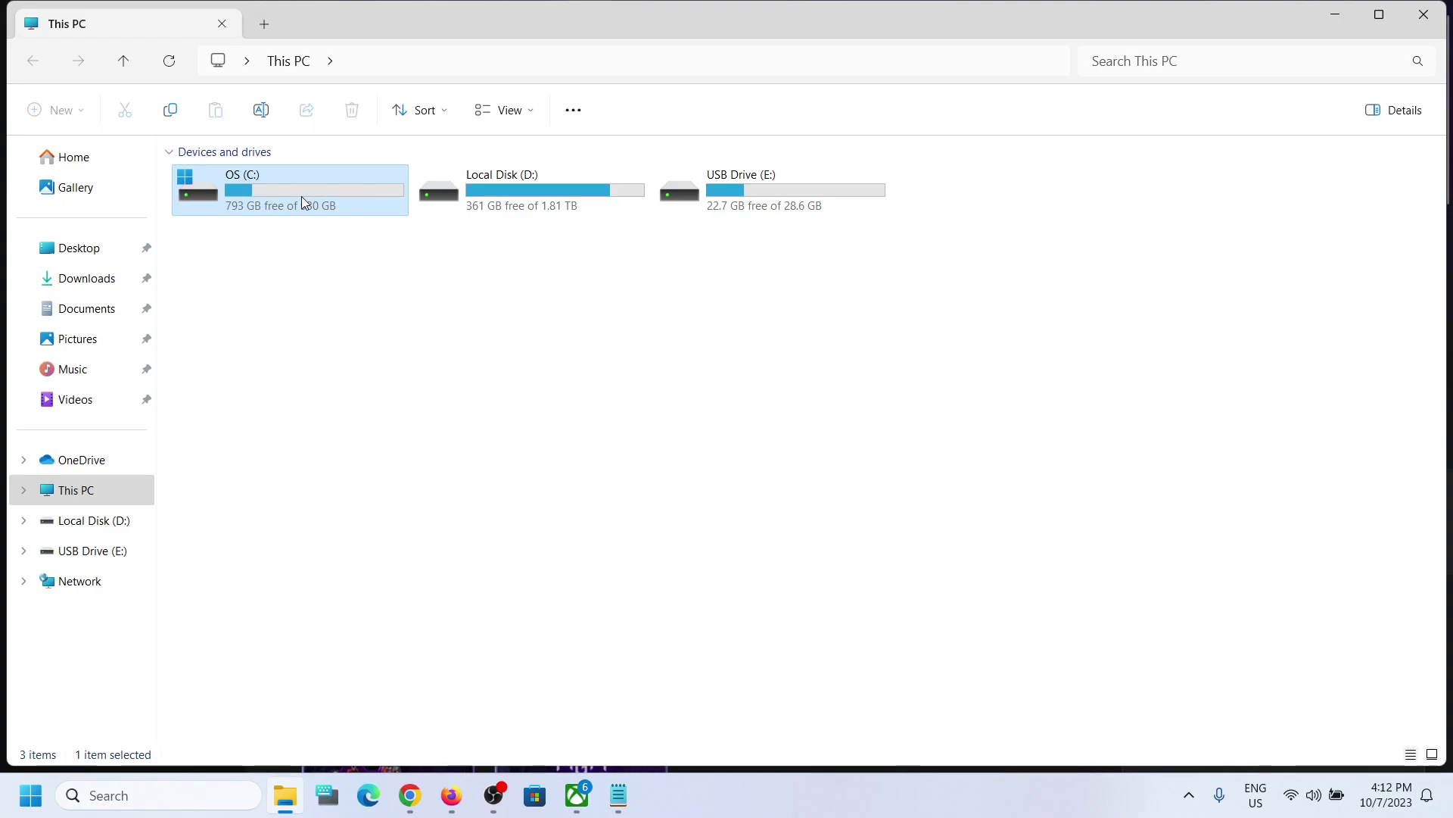
pyautogui.doubleClick(302, 200)
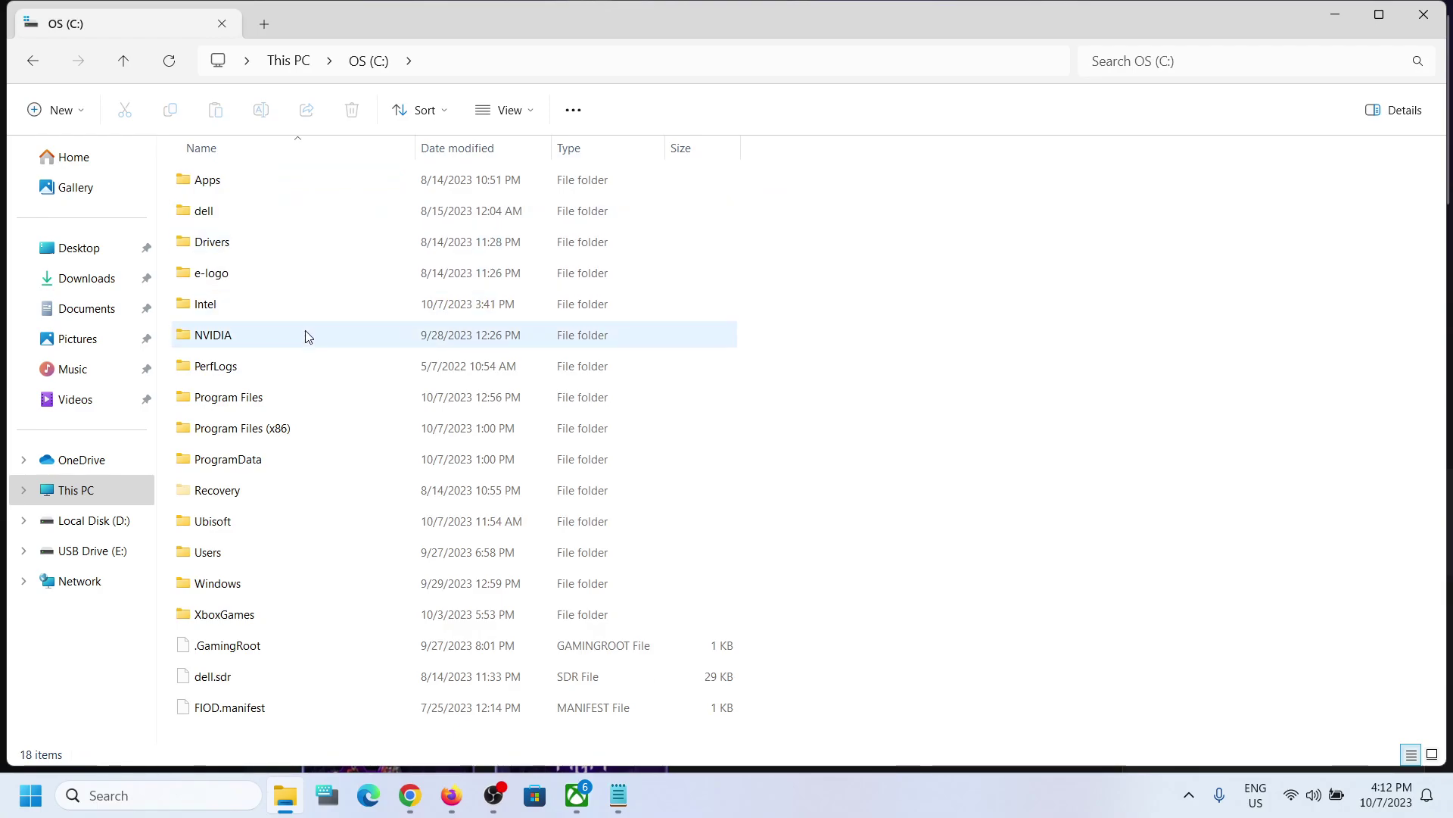
pyautogui.click(227, 558)
pyautogui.doubleClick(259, 556)
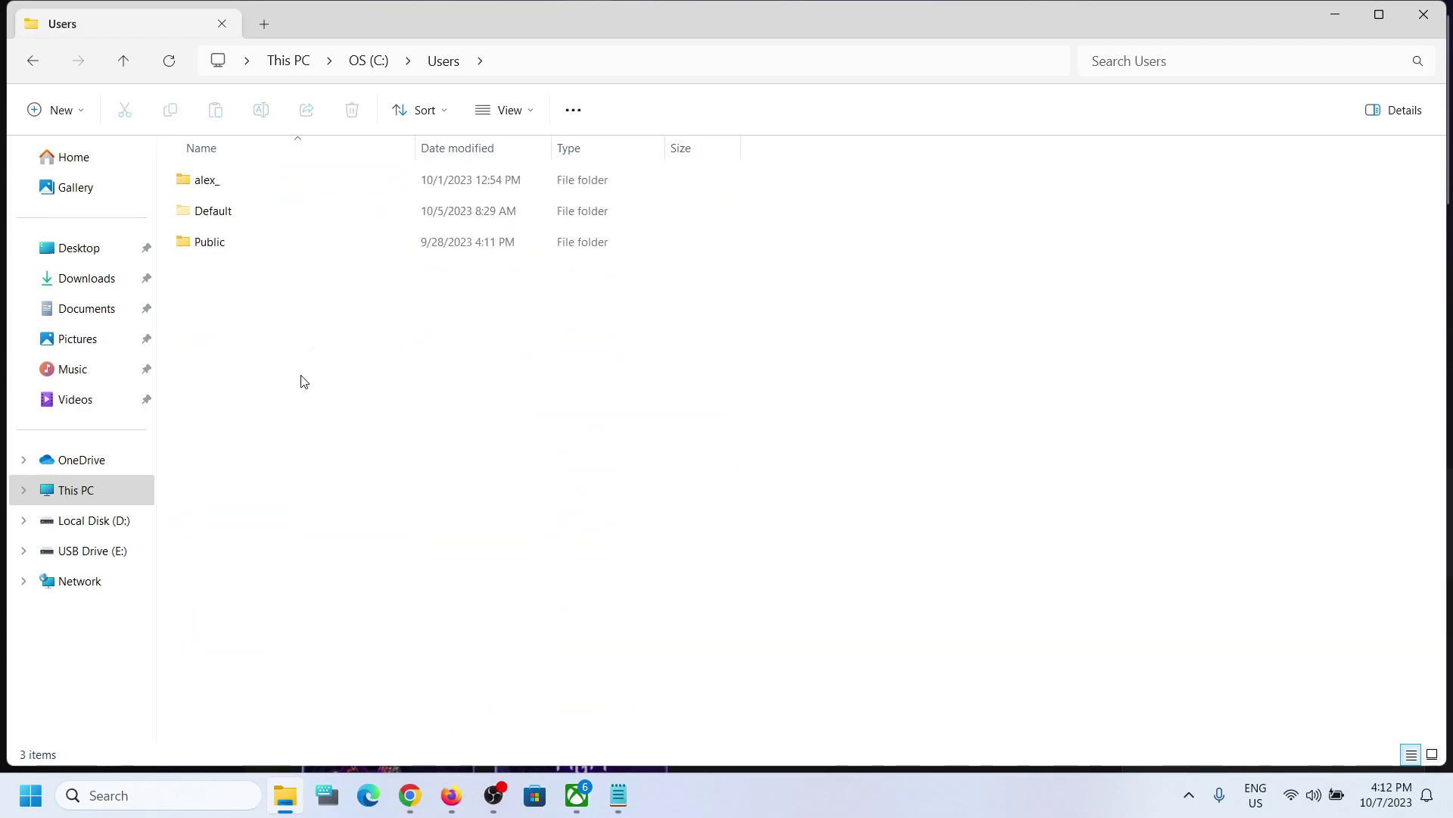
pyautogui.click(204, 185)
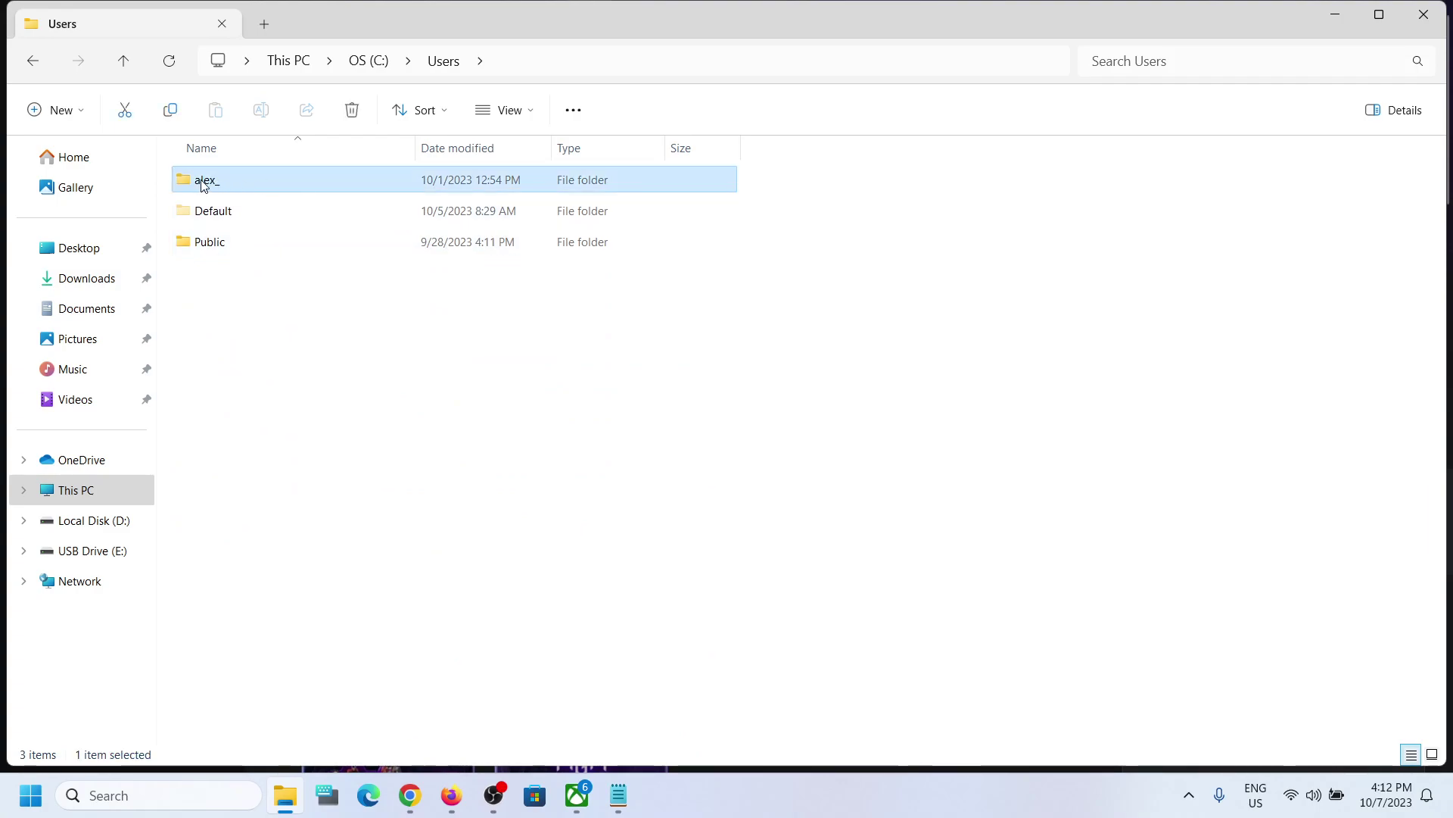
pyautogui.doubleClick(205, 185)
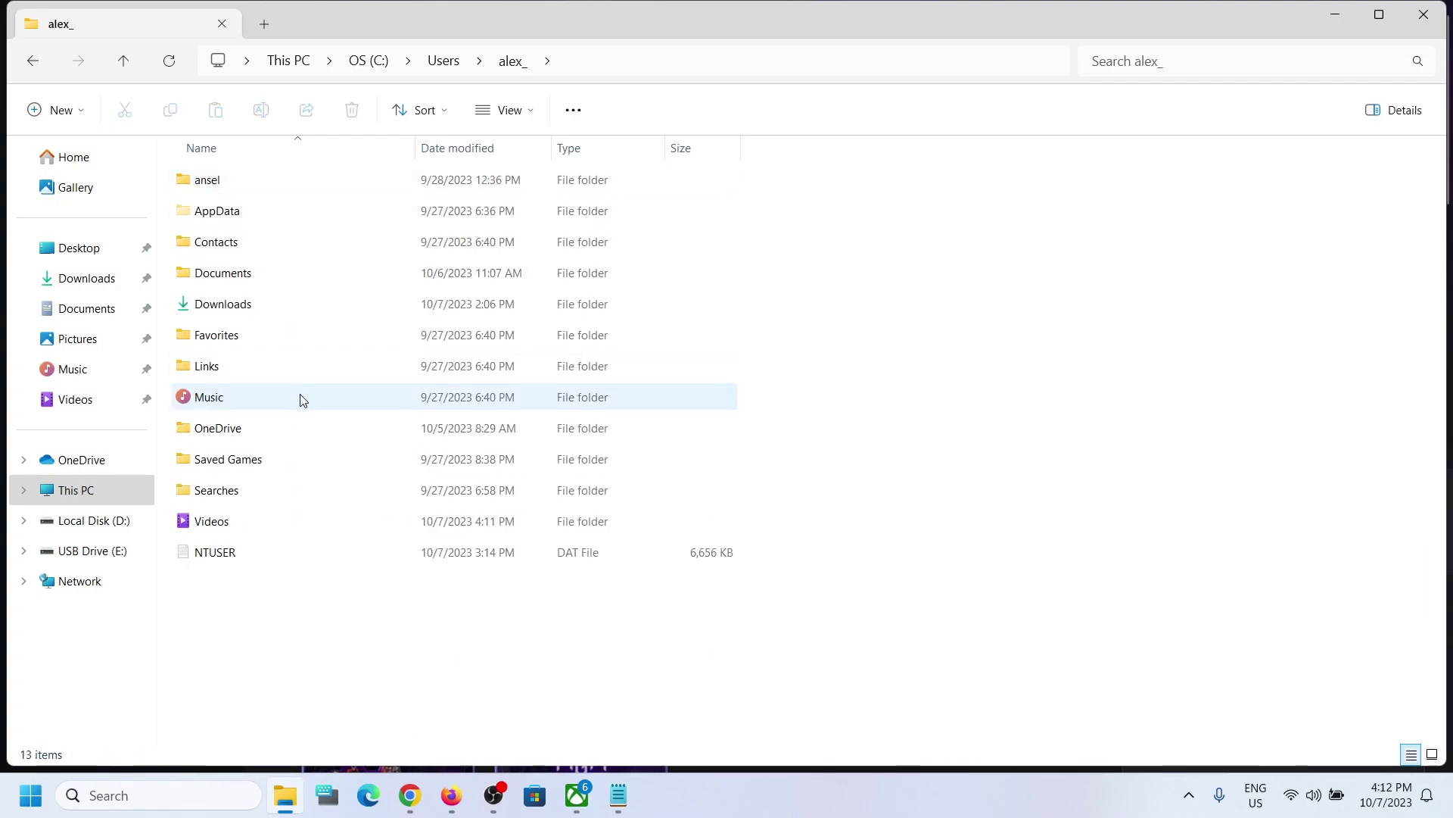
pyautogui.click(233, 221)
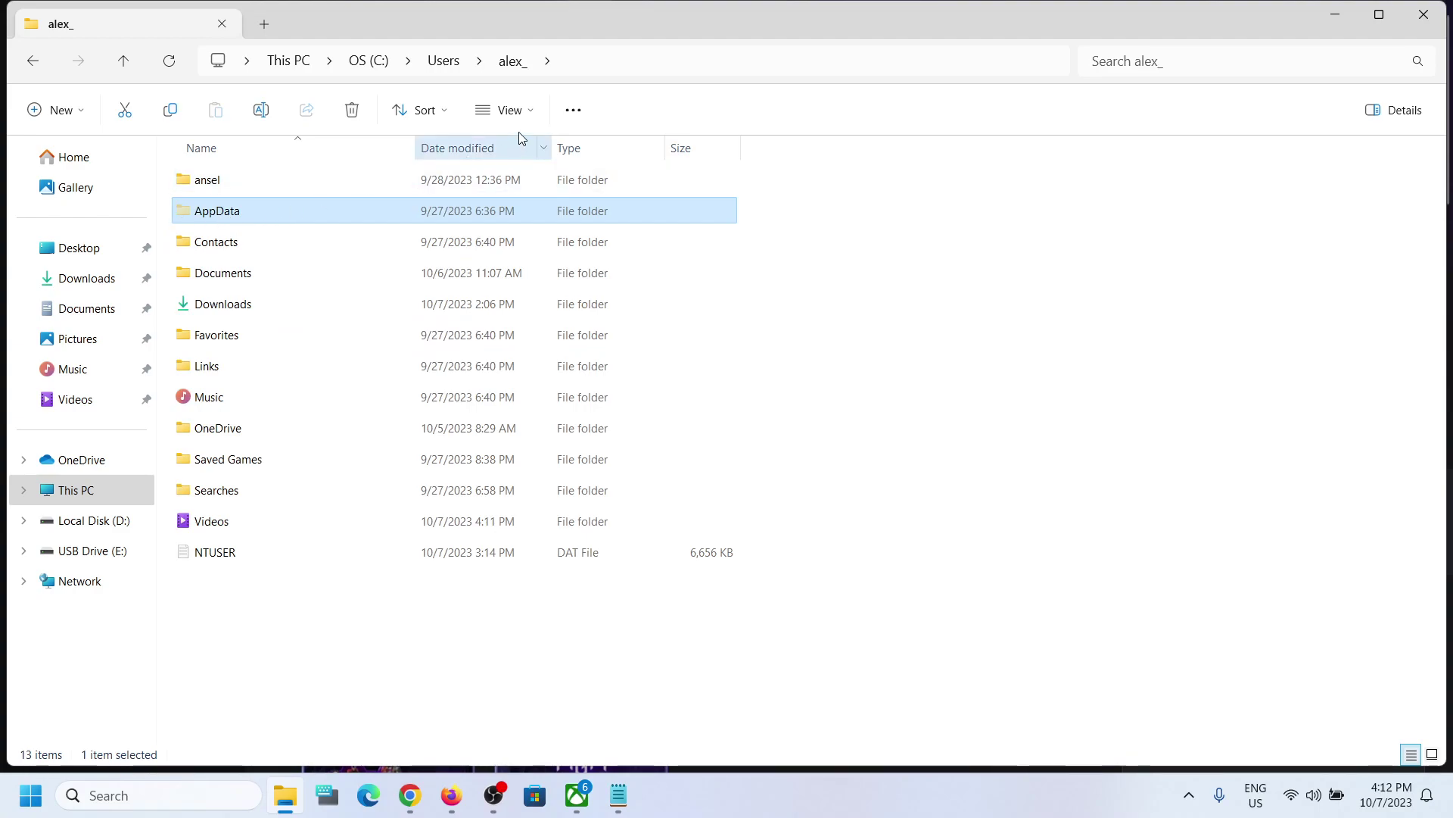
pyautogui.click(533, 118)
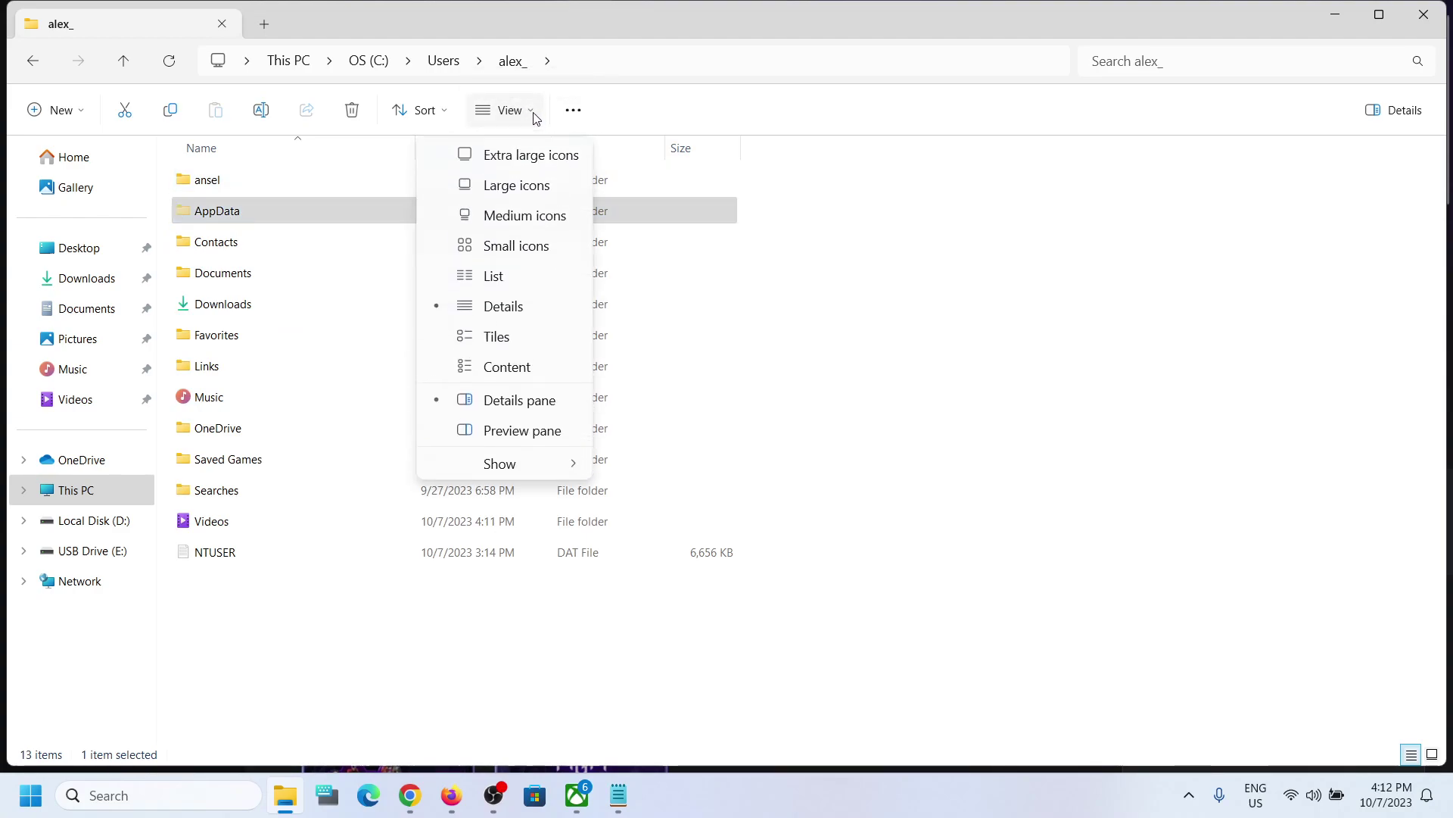
pyautogui.moveTo(493, 463)
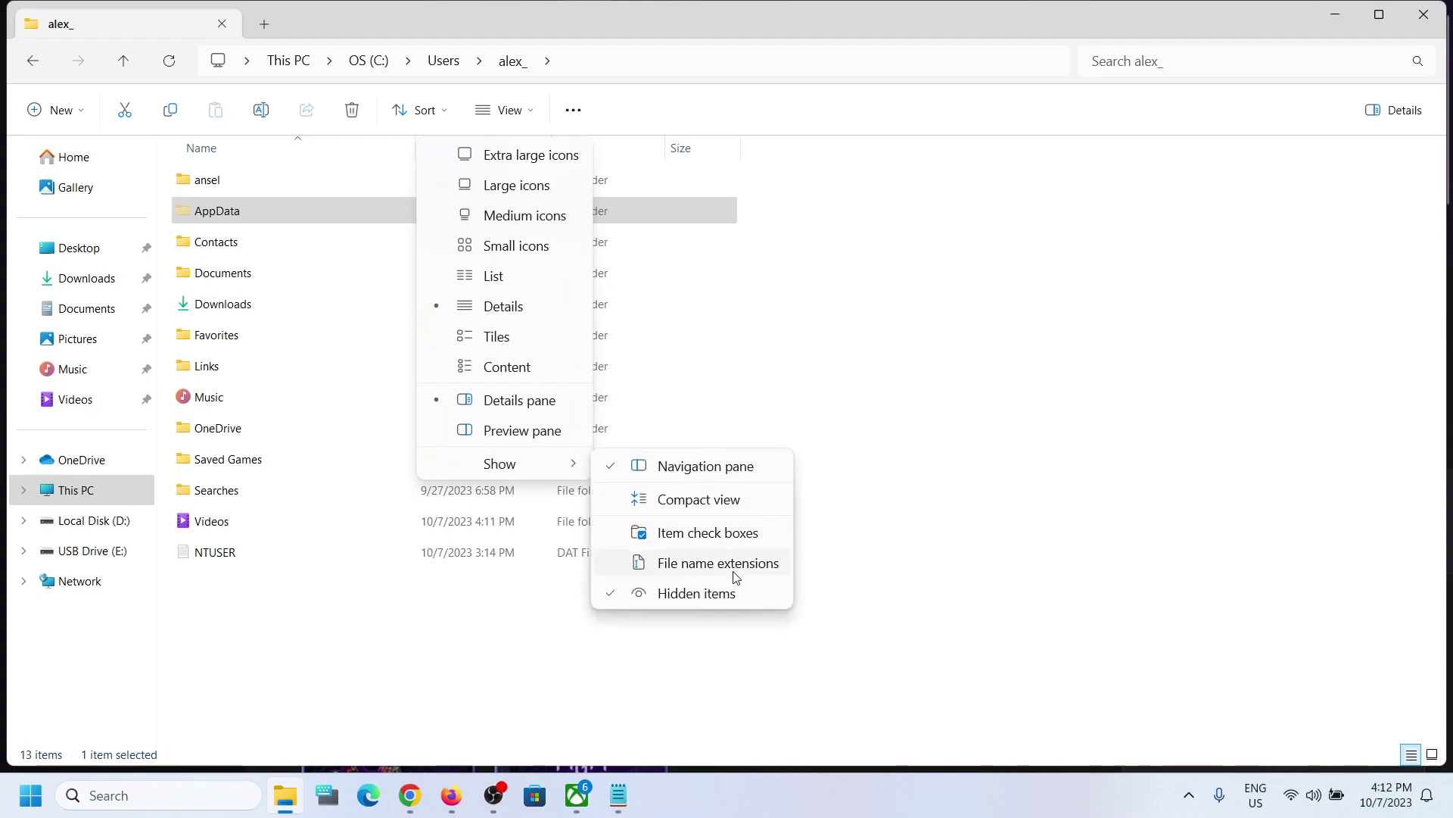
pyautogui.click(217, 211)
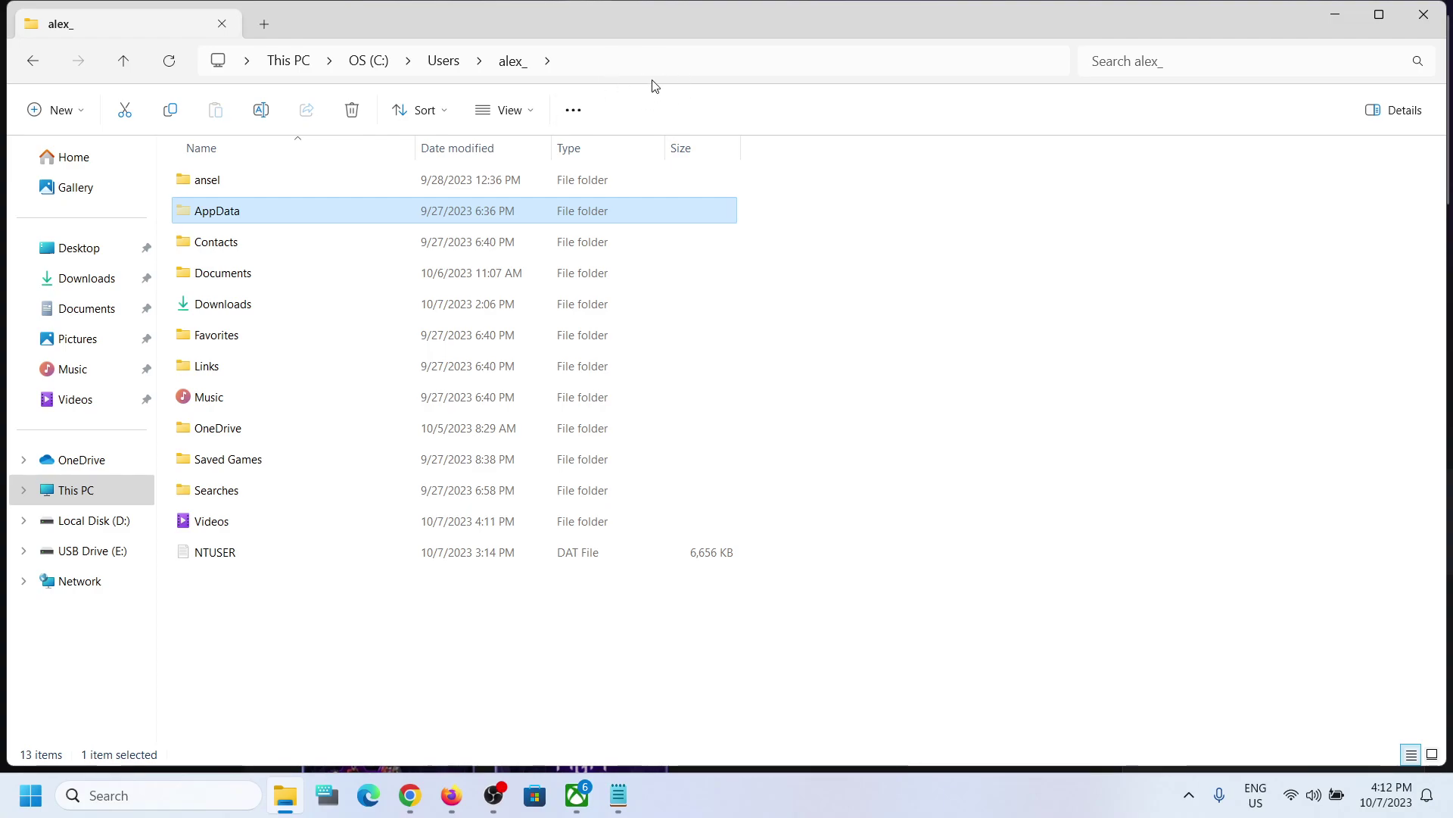
# Open AppData and then its Local folder
pyautogui.click(208, 219)
pyautogui.click(309, 219)
pyautogui.doubleClick(264, 222)
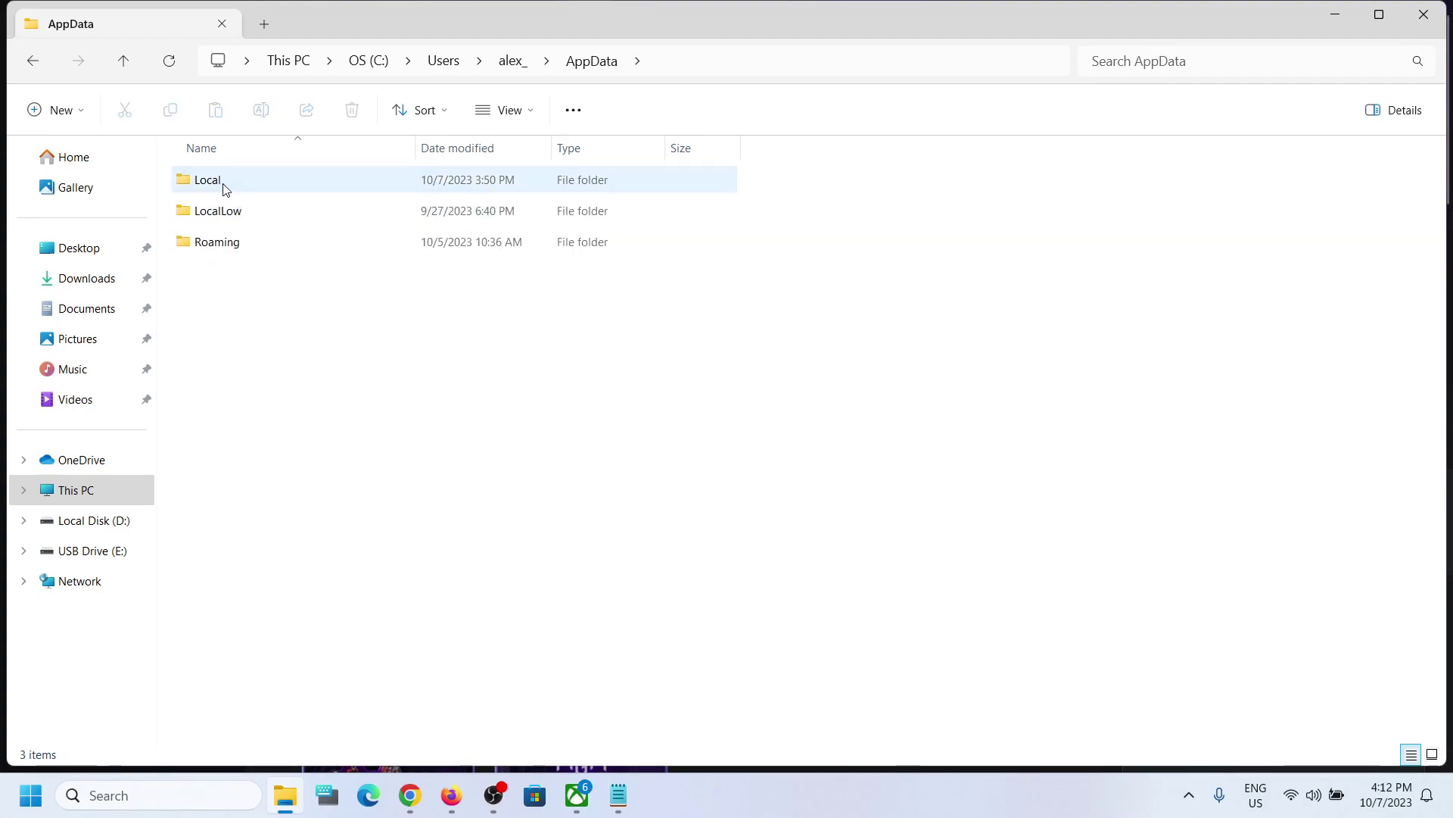
pyautogui.click(223, 183)
pyautogui.doubleClick(243, 183)
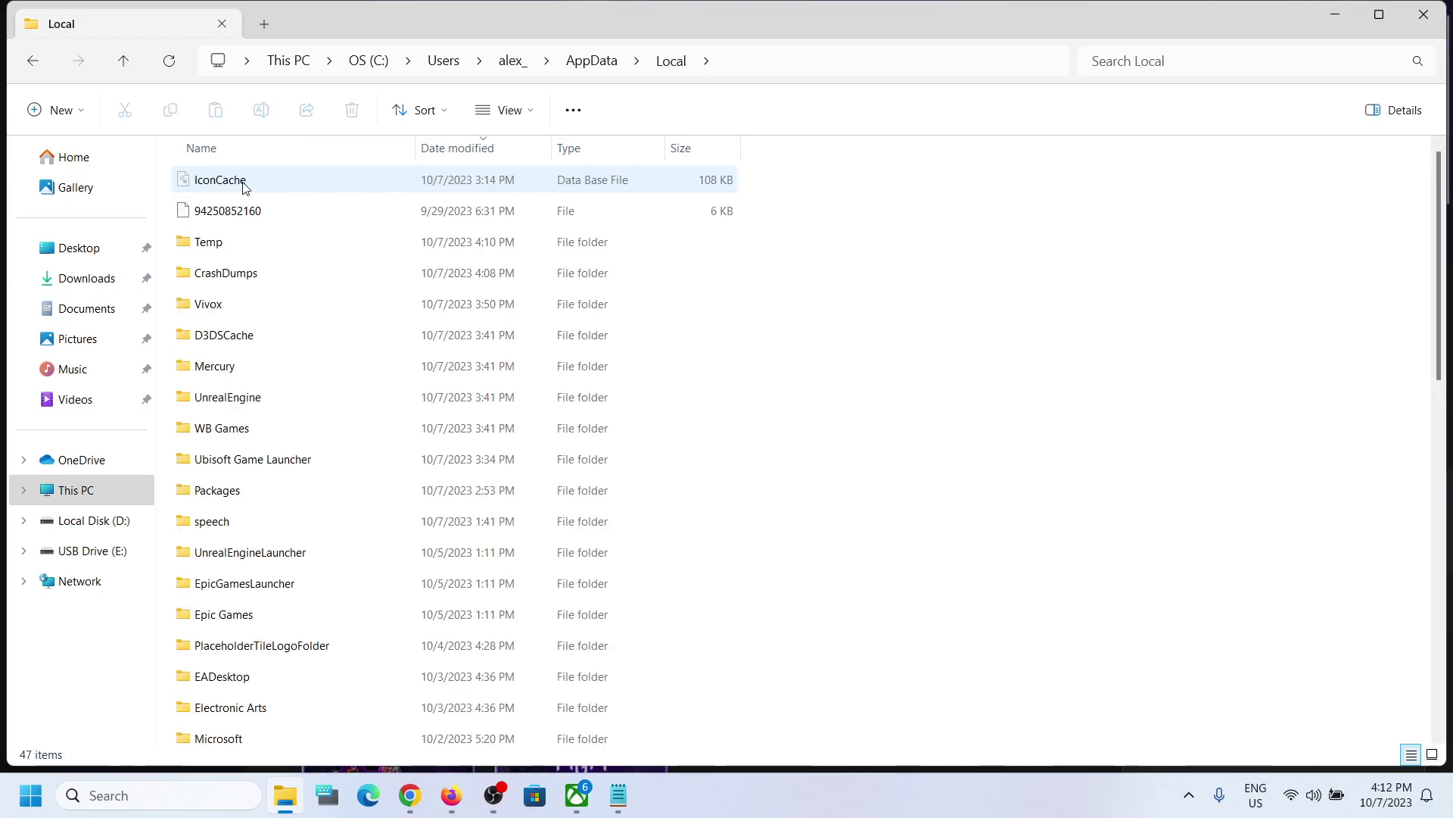
# Open WB Games > Gotham Knights > Microsoft Store and select GameUserSettings
pyautogui.click(212, 432)
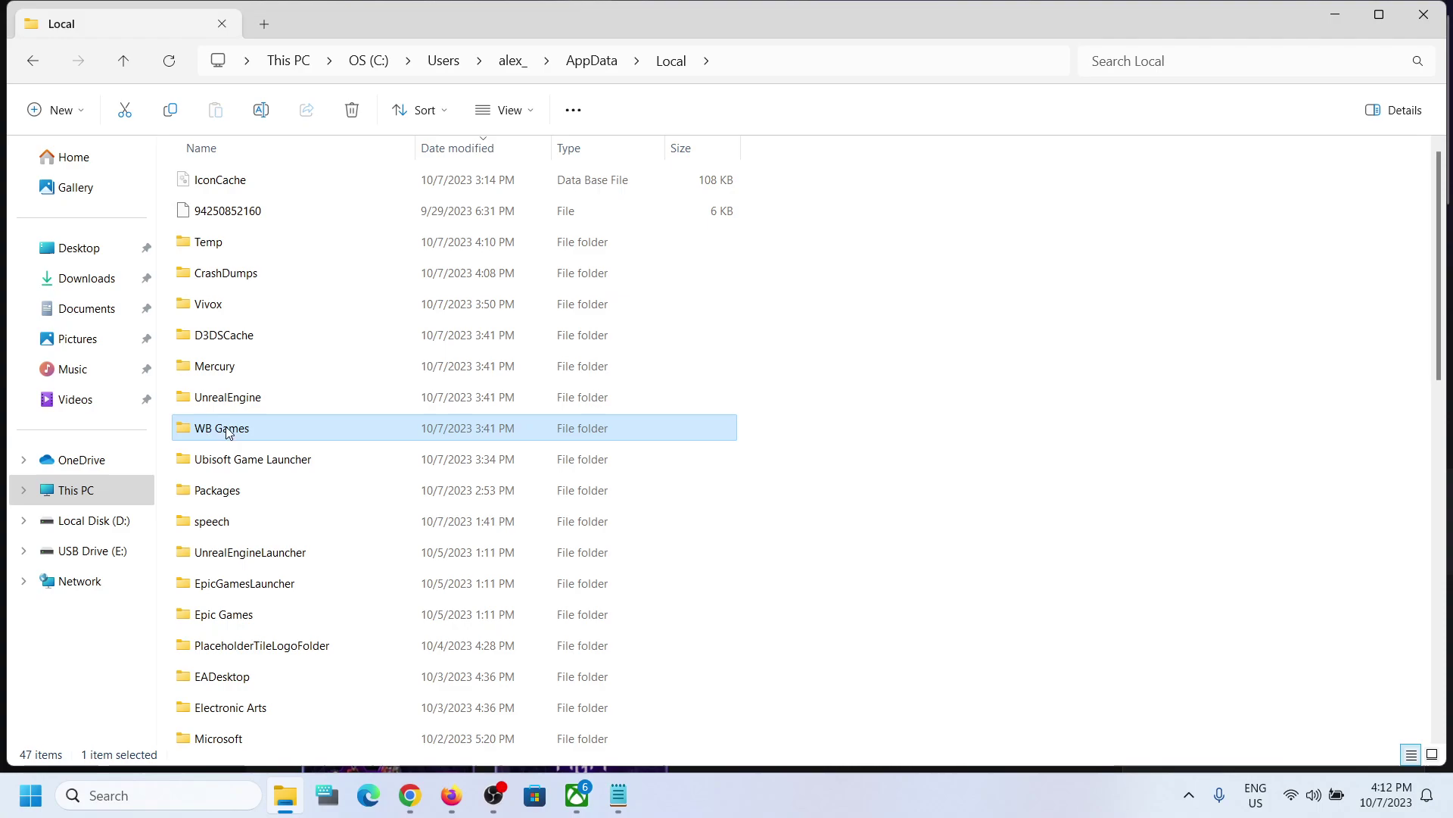
pyautogui.doubleClick(242, 429)
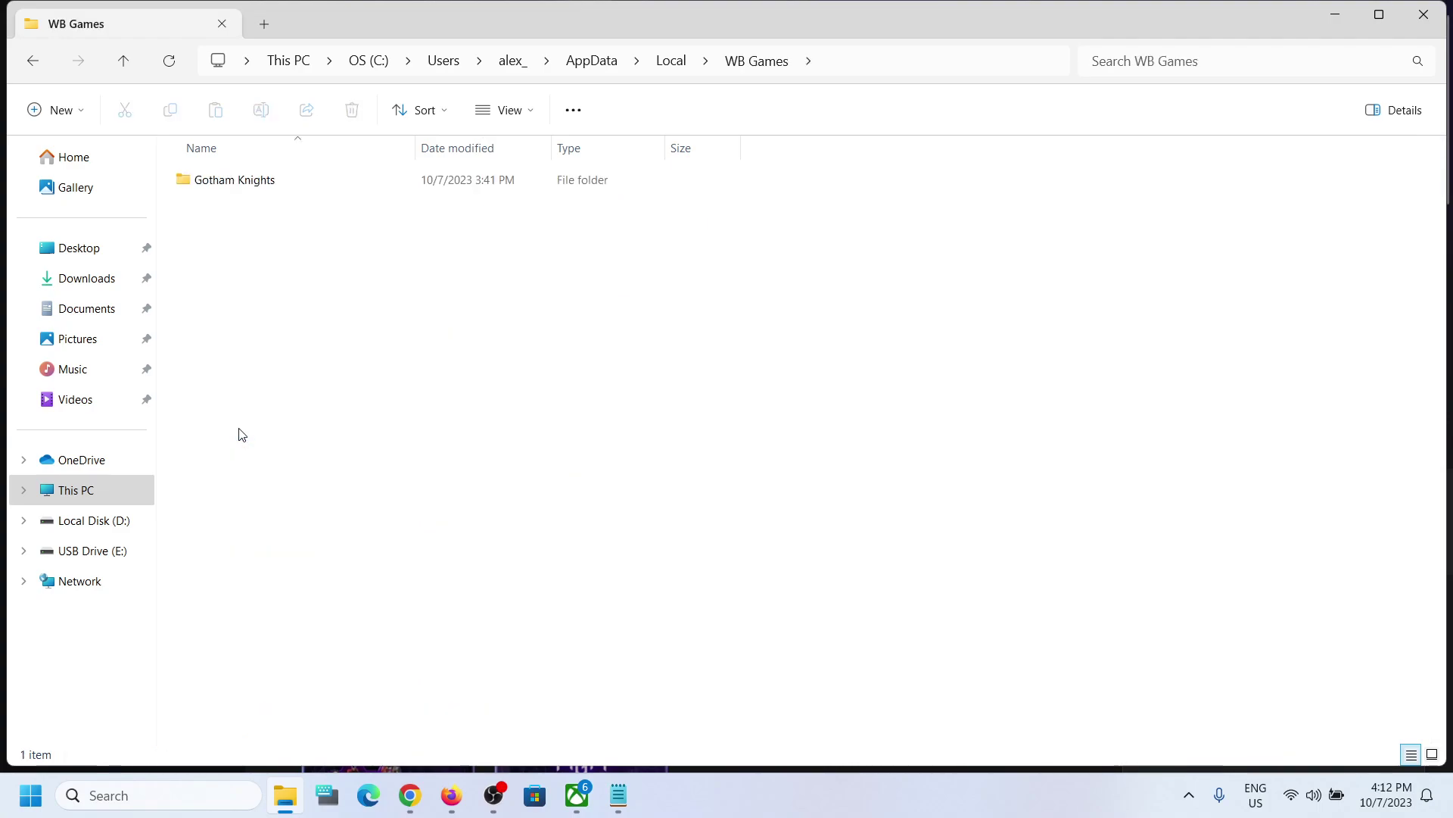
pyautogui.doubleClick(202, 185)
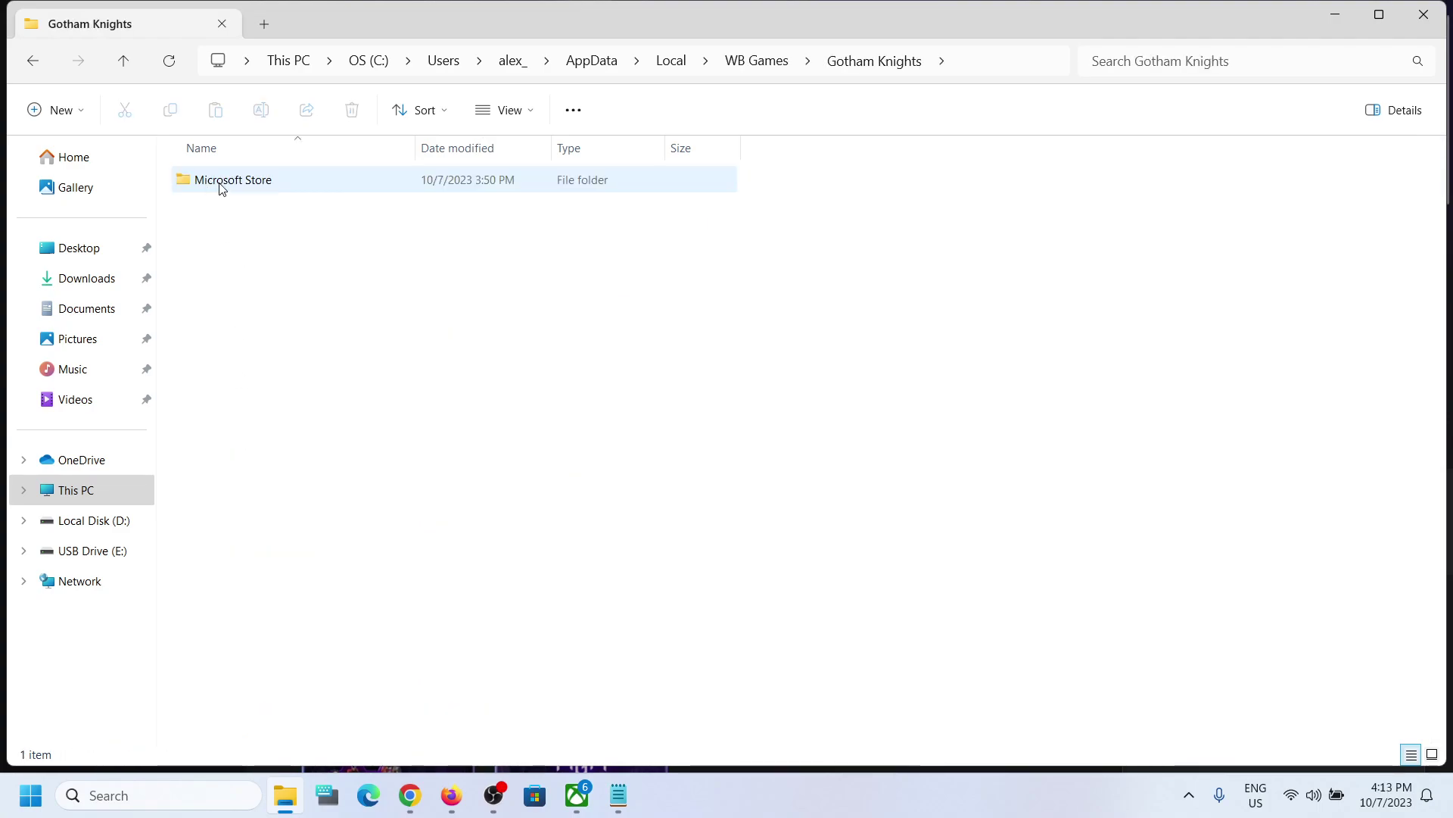
pyautogui.click(221, 189)
pyautogui.doubleClick(221, 189)
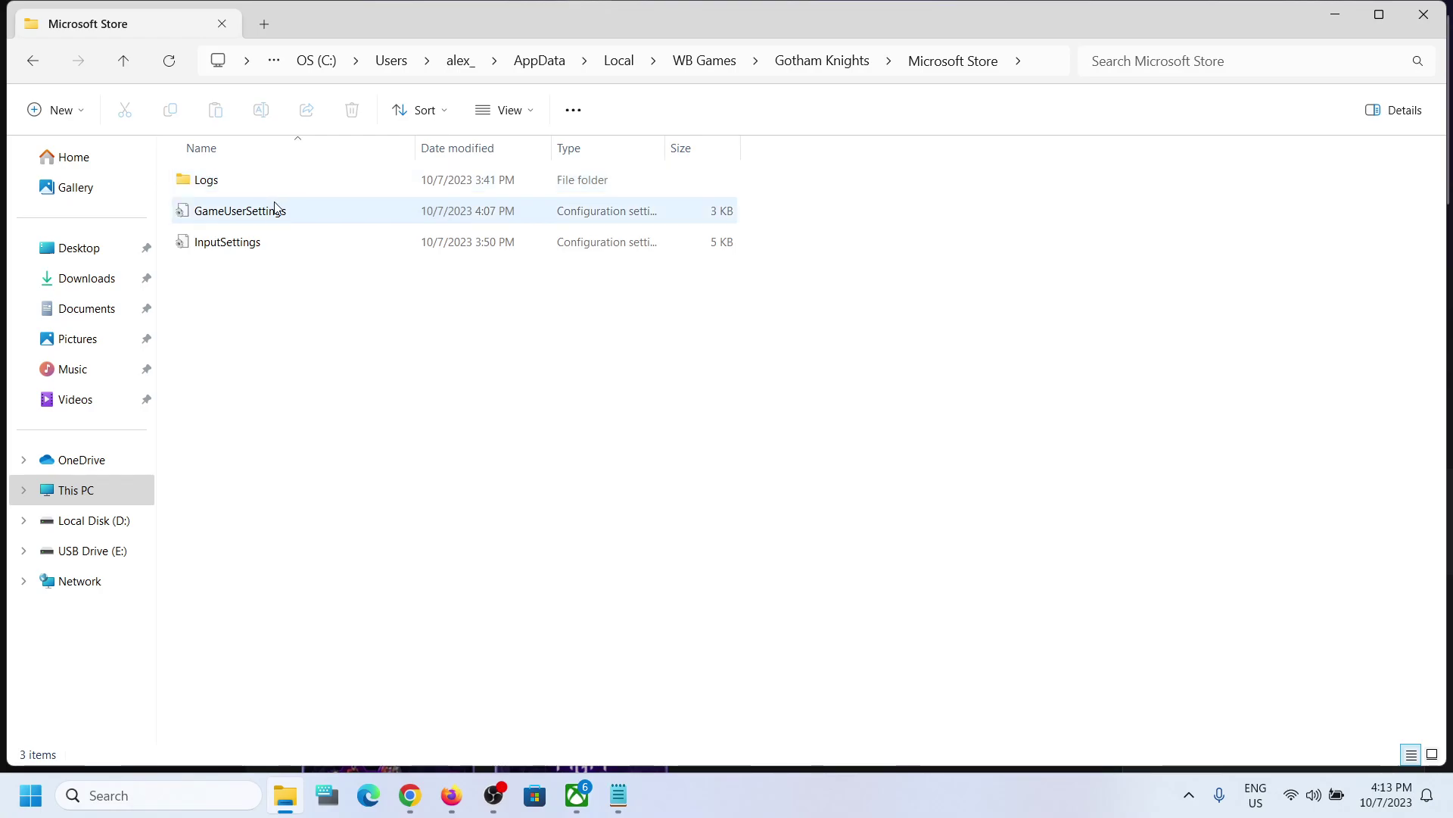
pyautogui.click(231, 221)
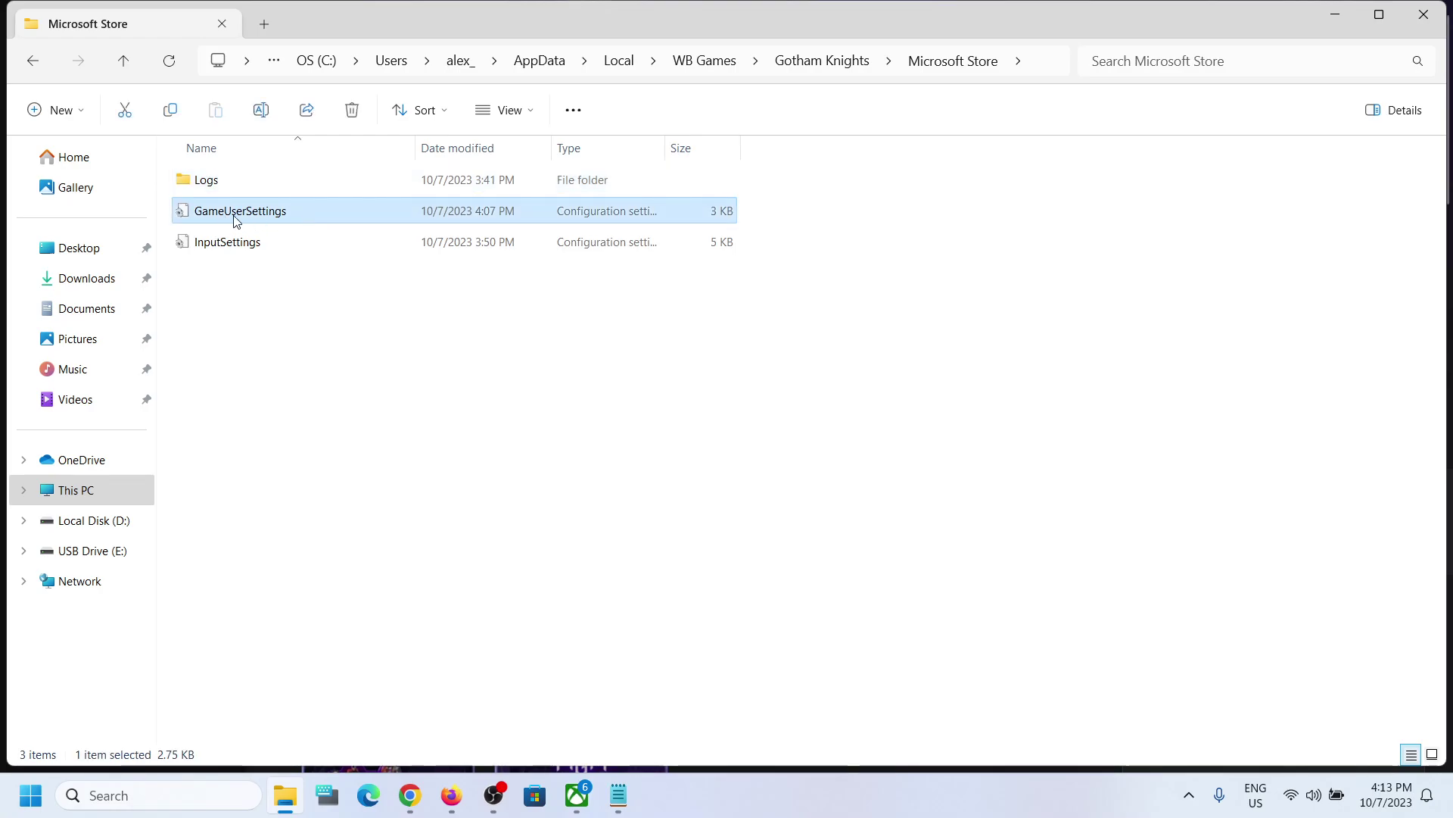
pyautogui.doubleClick(229, 219)
pyautogui.scroll(-8, 708, 328)
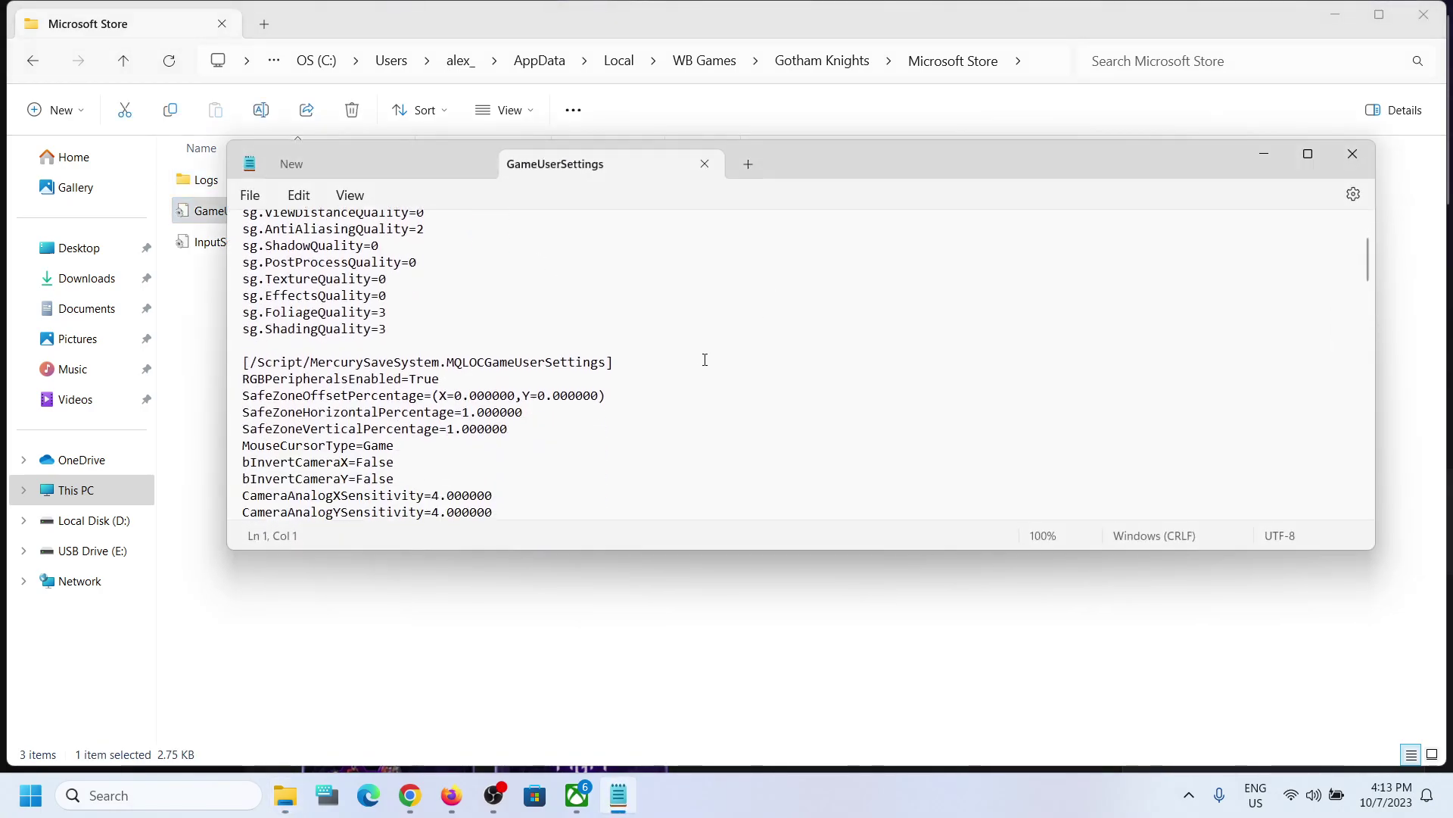
pyautogui.scroll(-10, 1317, 356)
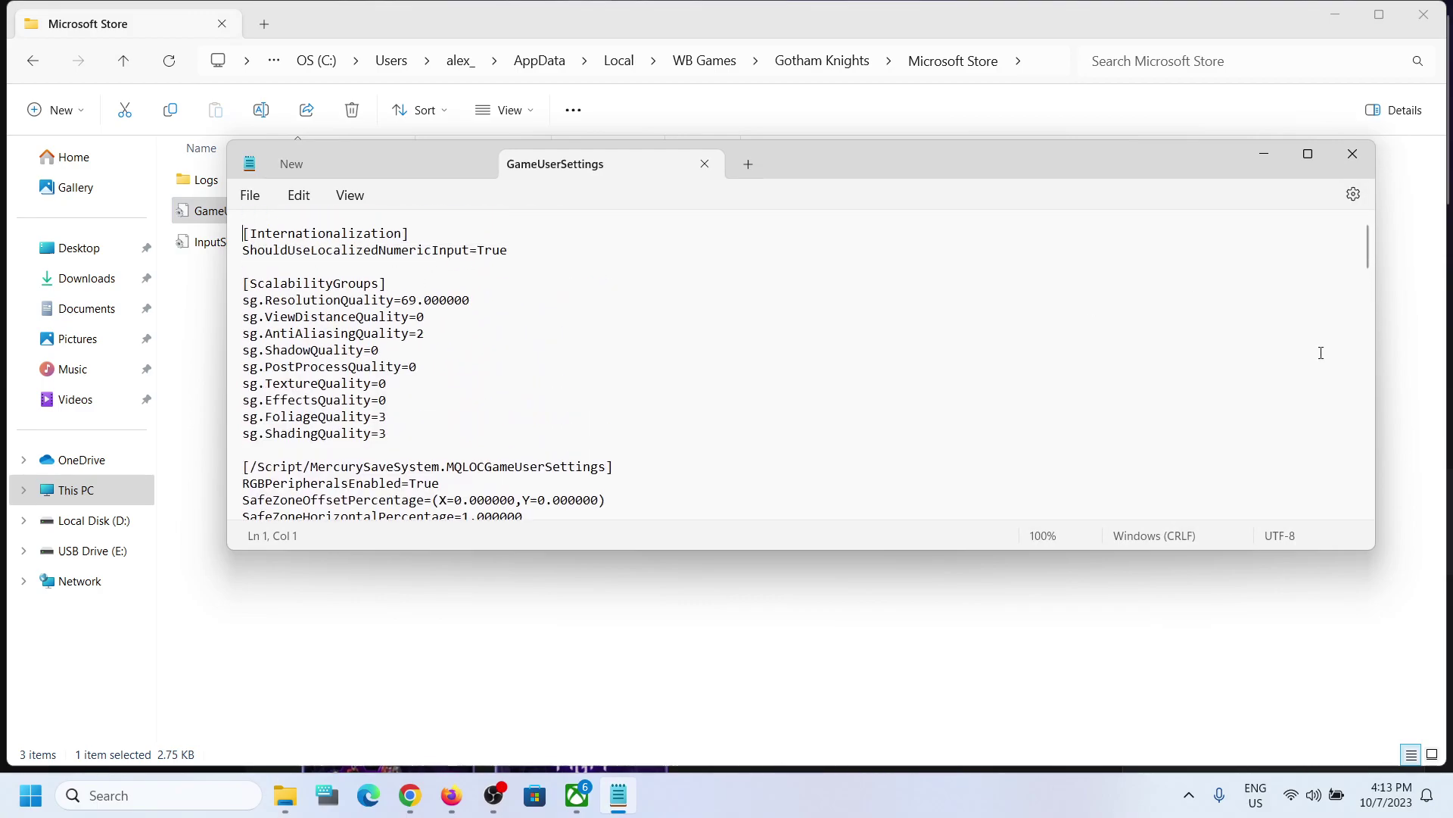
pyautogui.click(1352, 154)
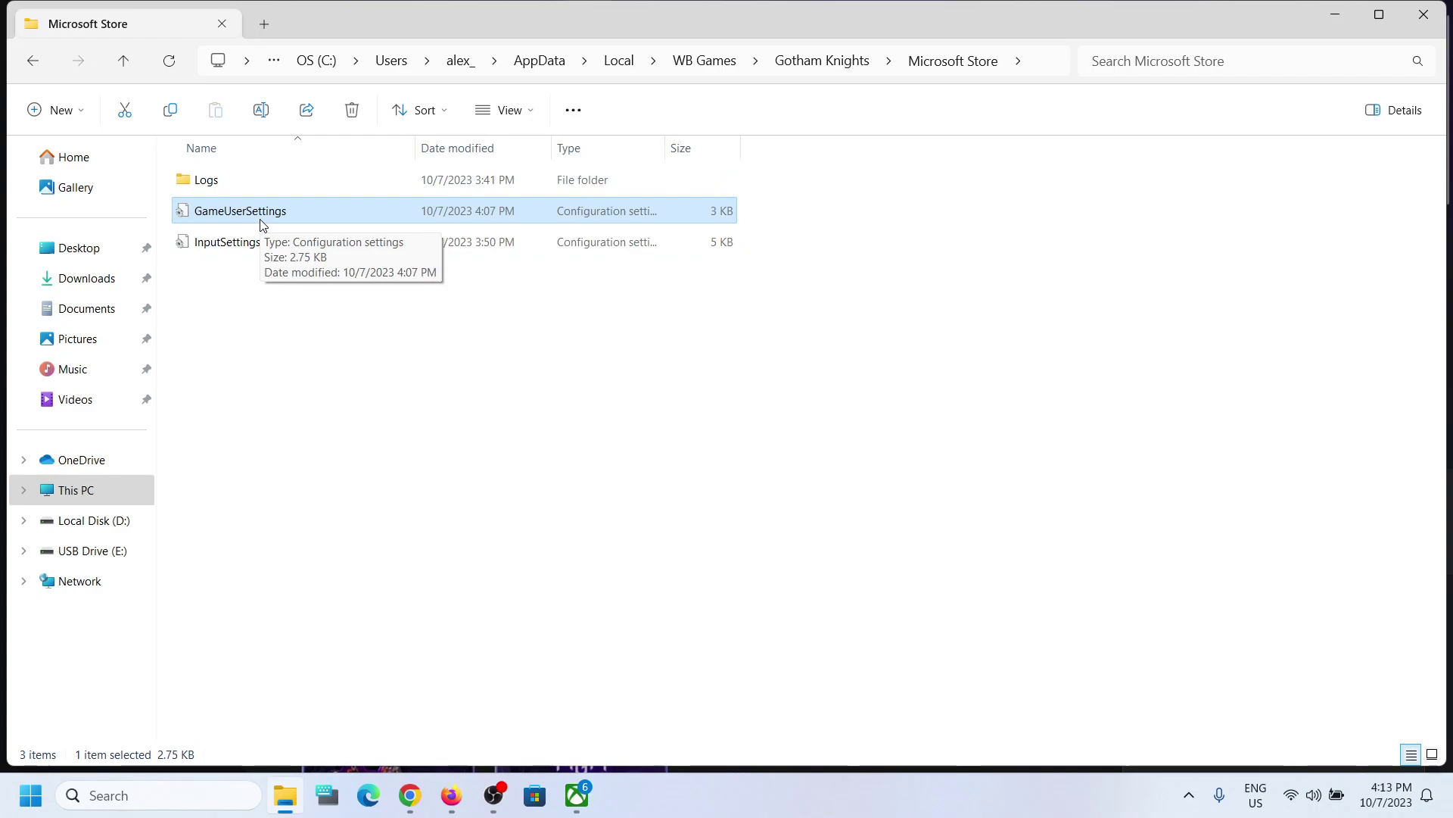
# Go up four levels from Microsoft Store to the AppData folder
pyautogui.click(125, 62)
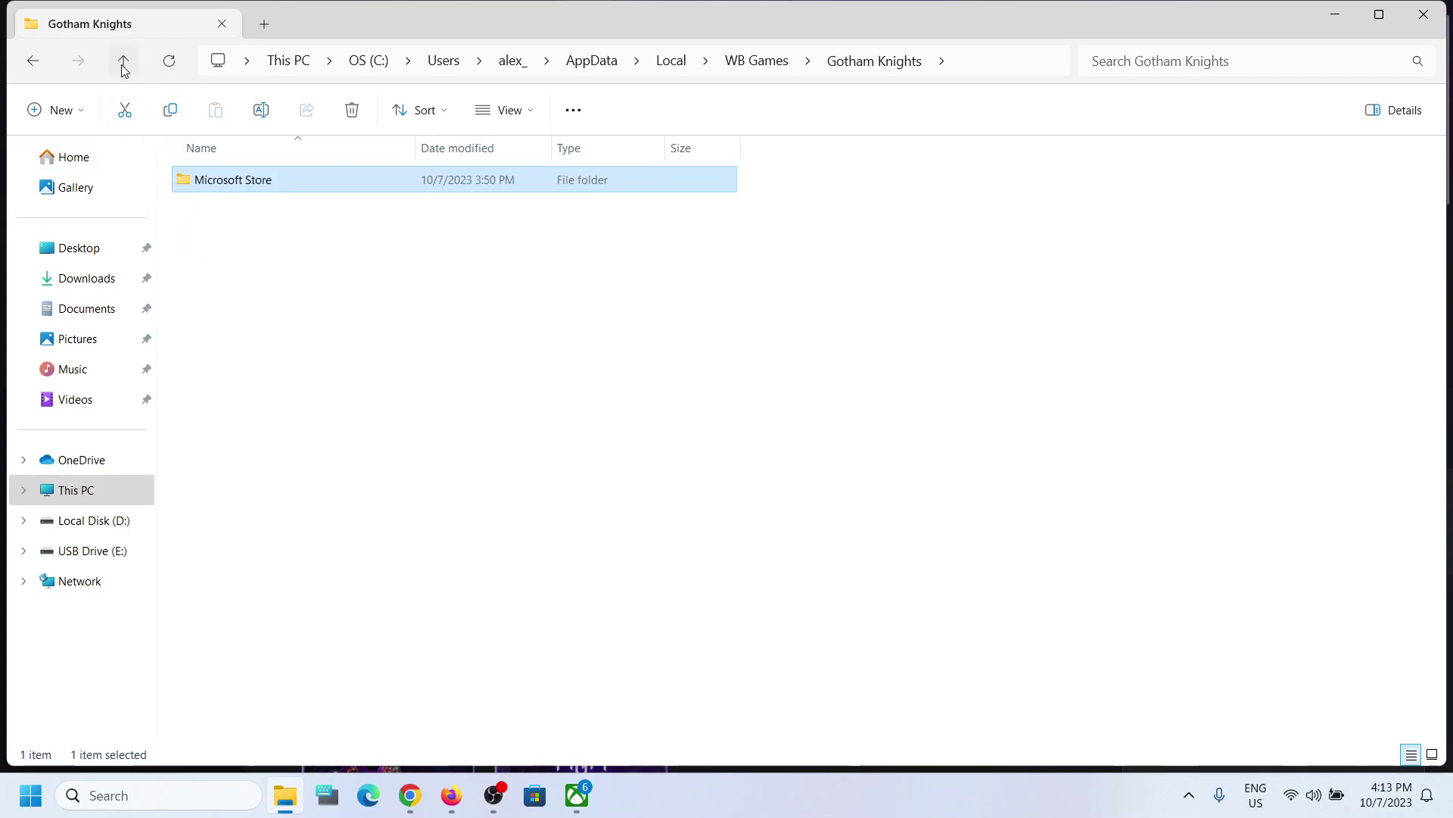
pyautogui.click(124, 66)
pyautogui.click(125, 66)
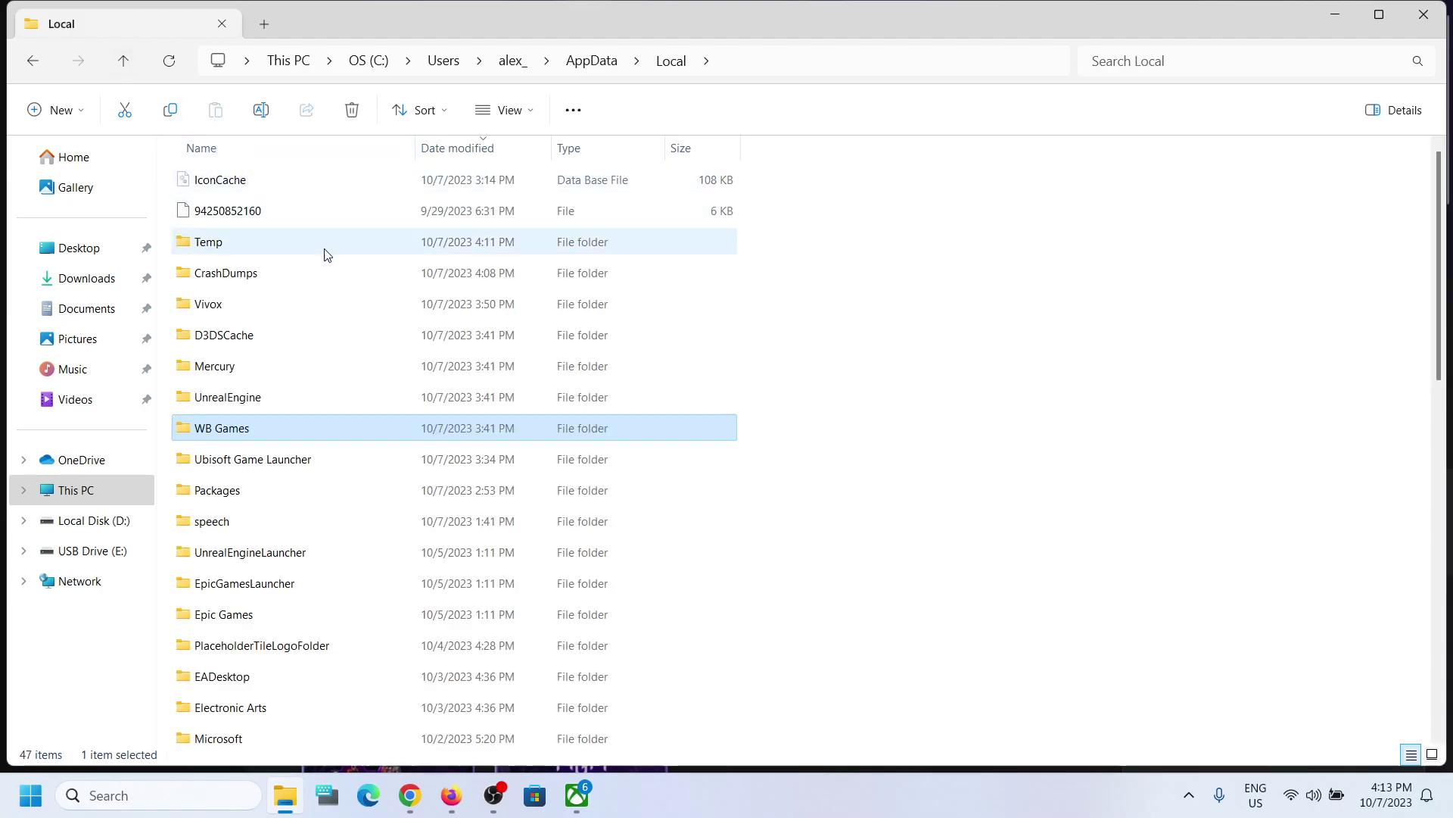
pyautogui.click(123, 62)
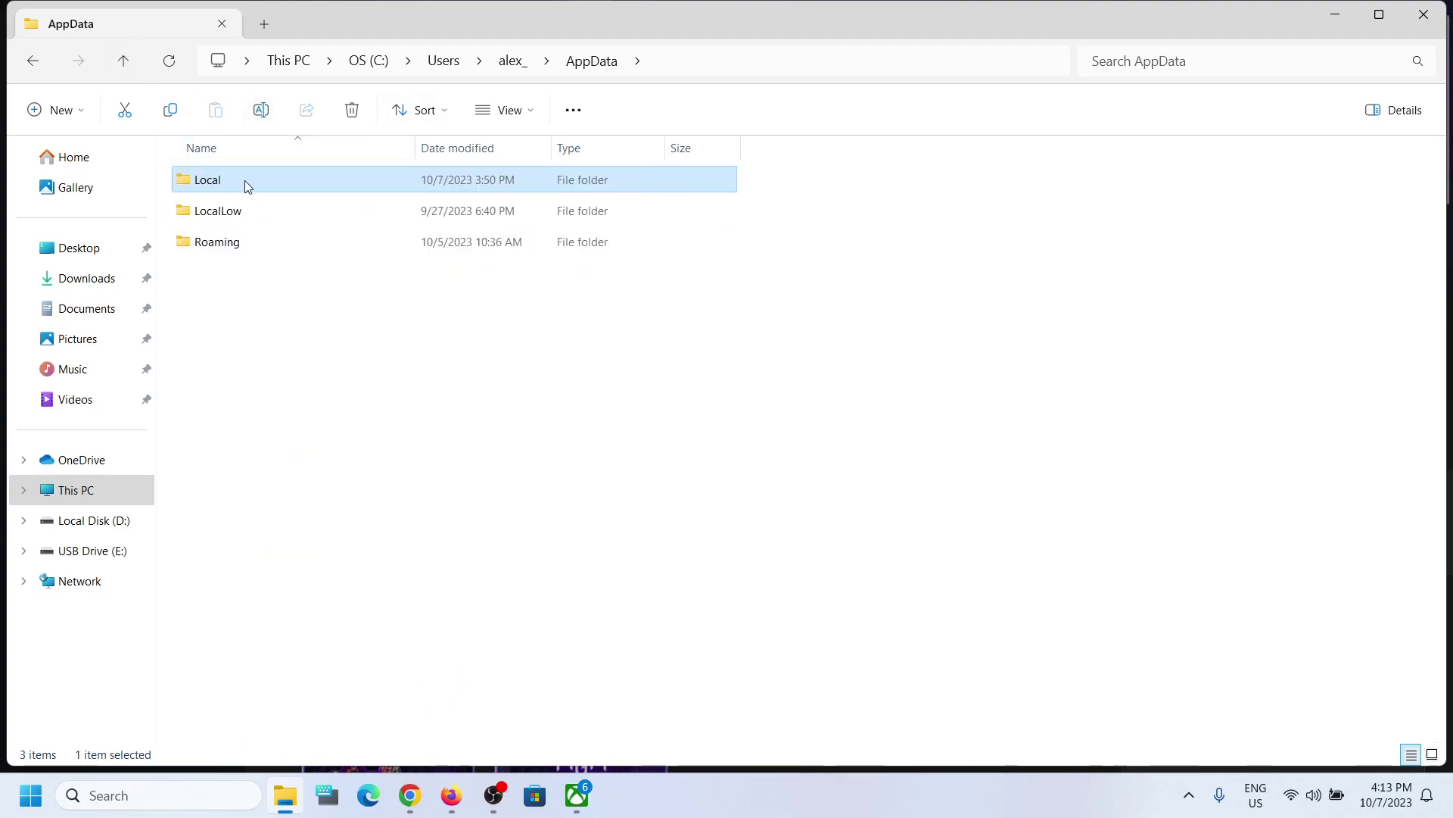
# From This PC, browse C: > Users > profile > AppData > Local and open Packages
pyautogui.click(103, 490)
pyautogui.doubleClick(267, 202)
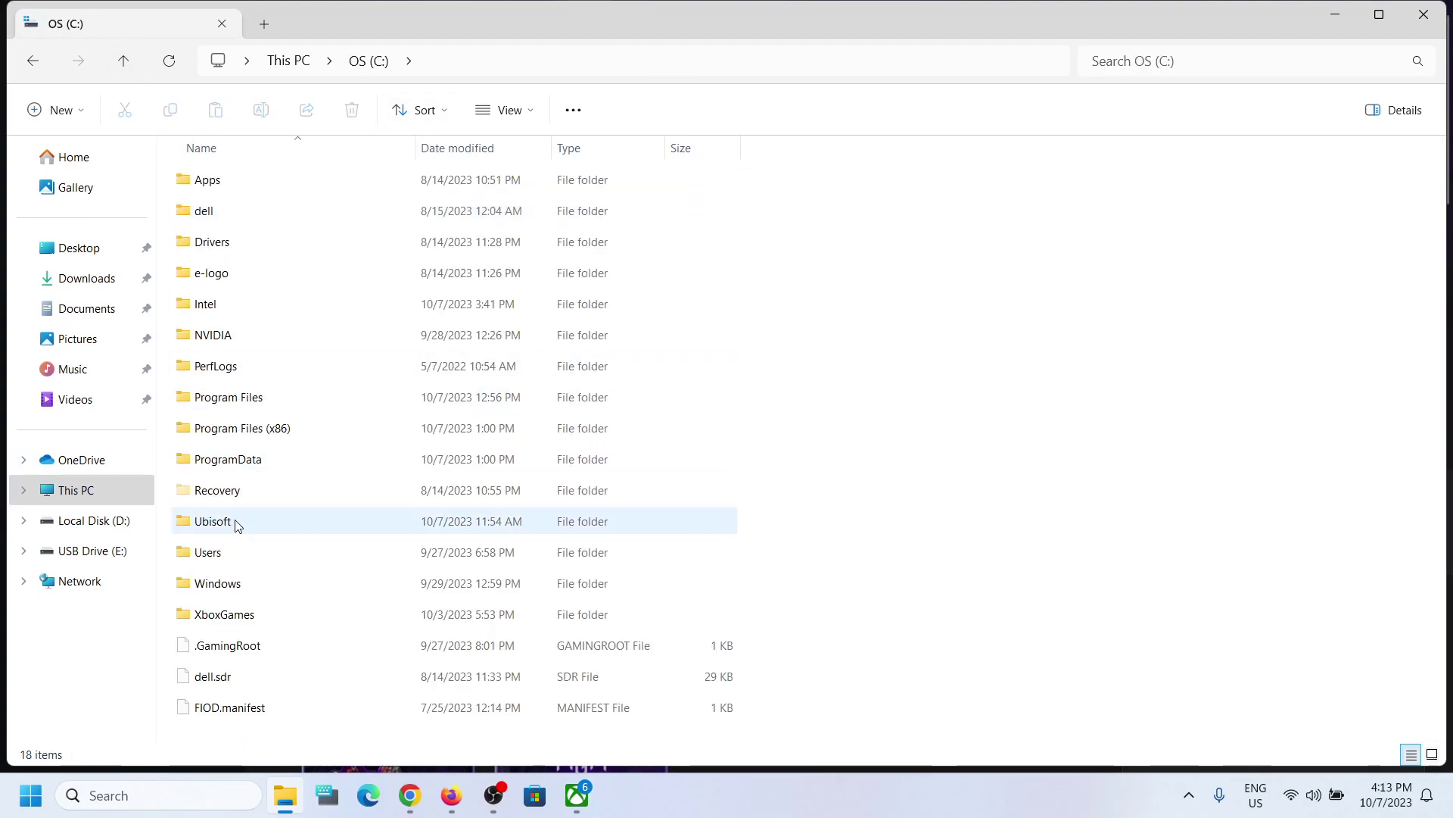
pyautogui.doubleClick(219, 555)
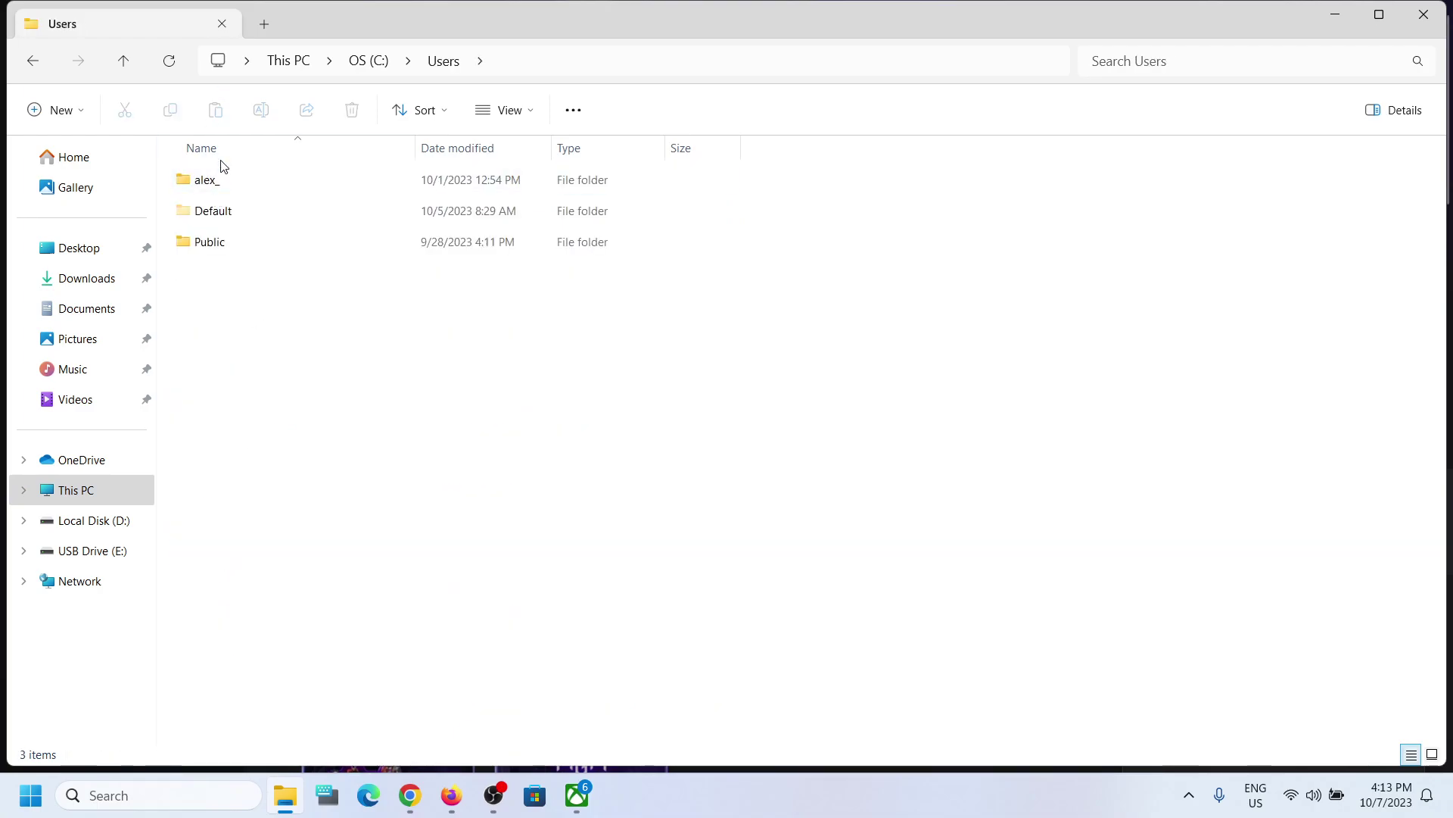
pyautogui.doubleClick(214, 182)
pyautogui.doubleClick(219, 214)
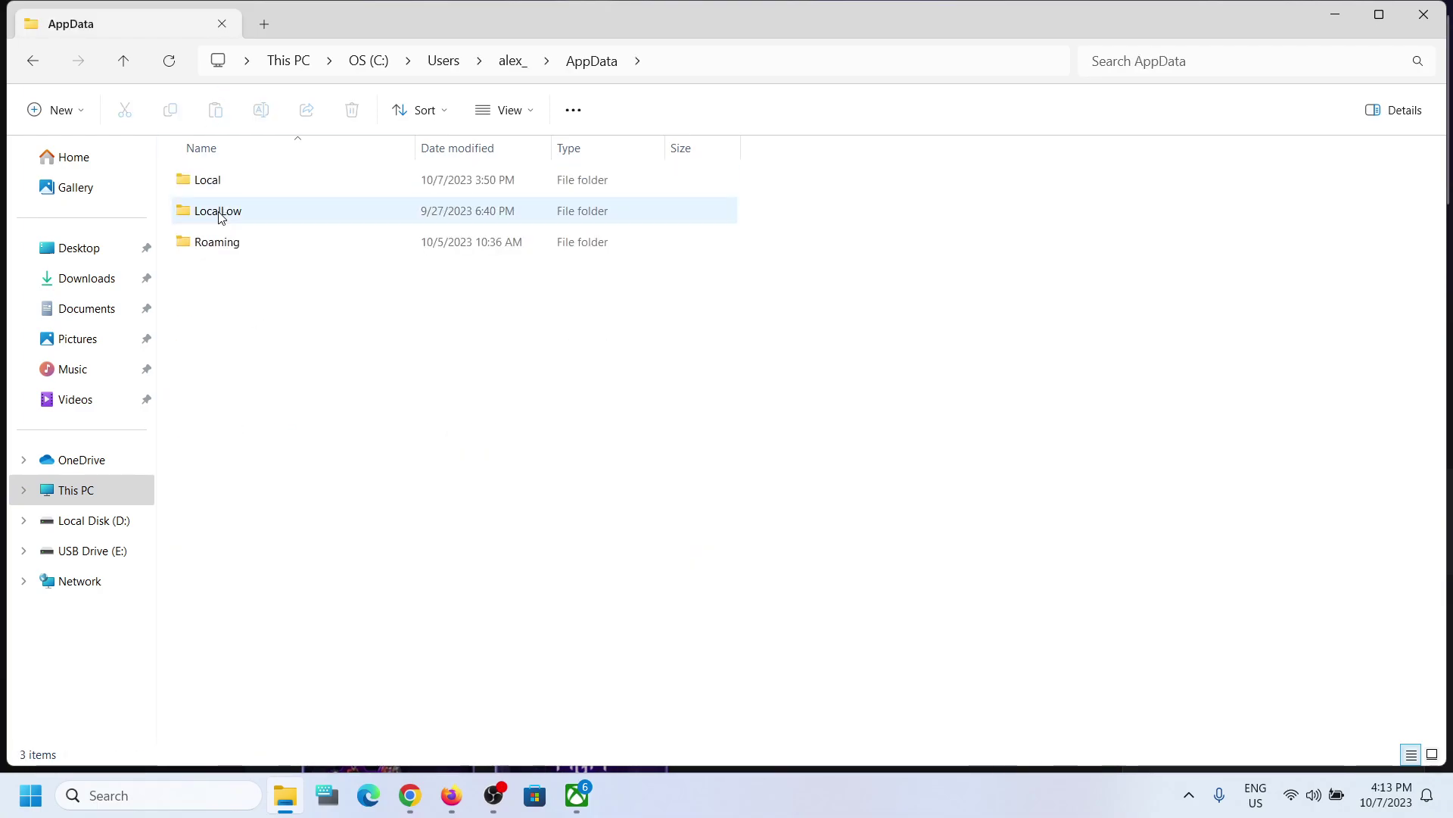
pyautogui.doubleClick(220, 189)
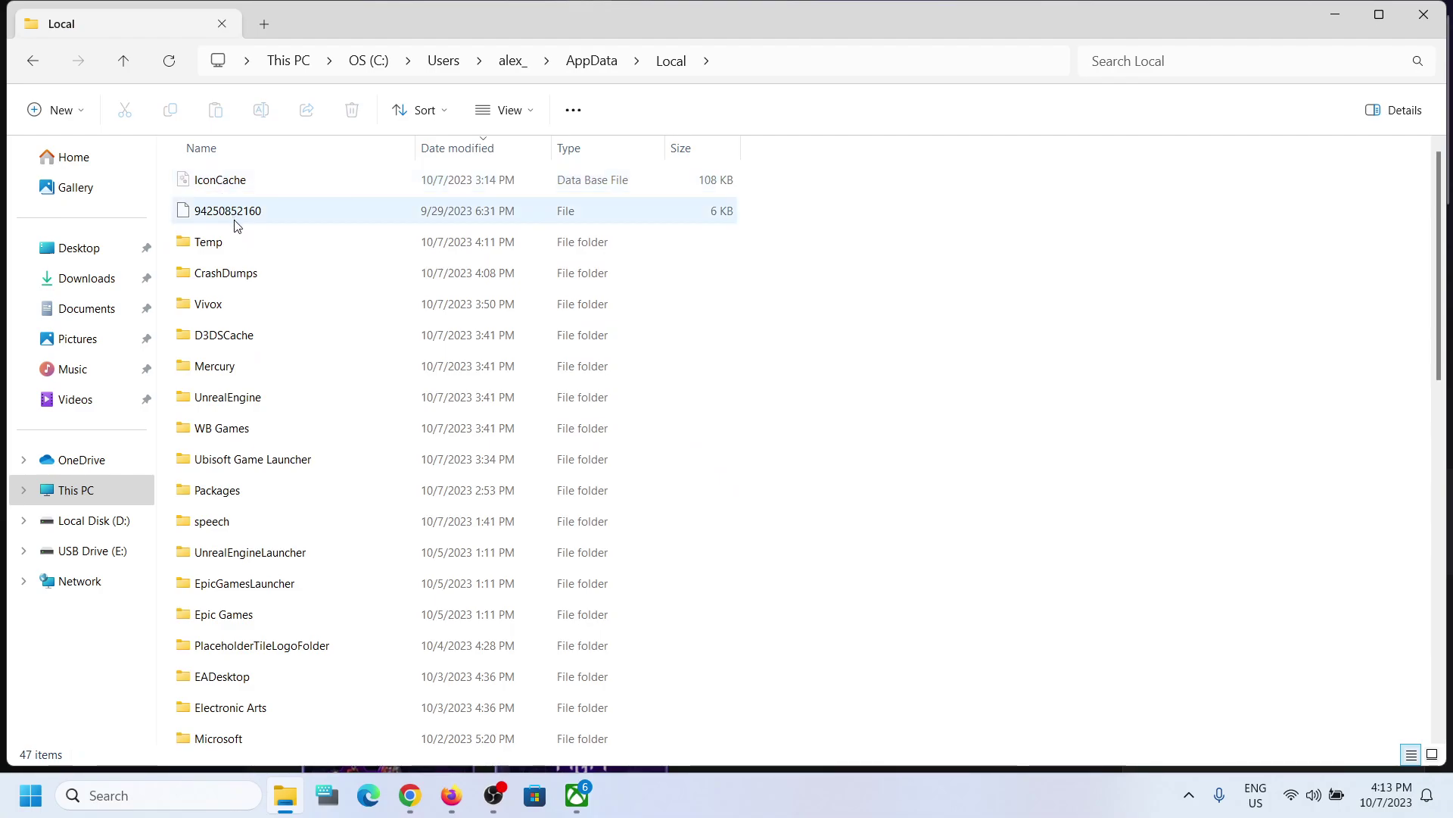
pyautogui.click(206, 502)
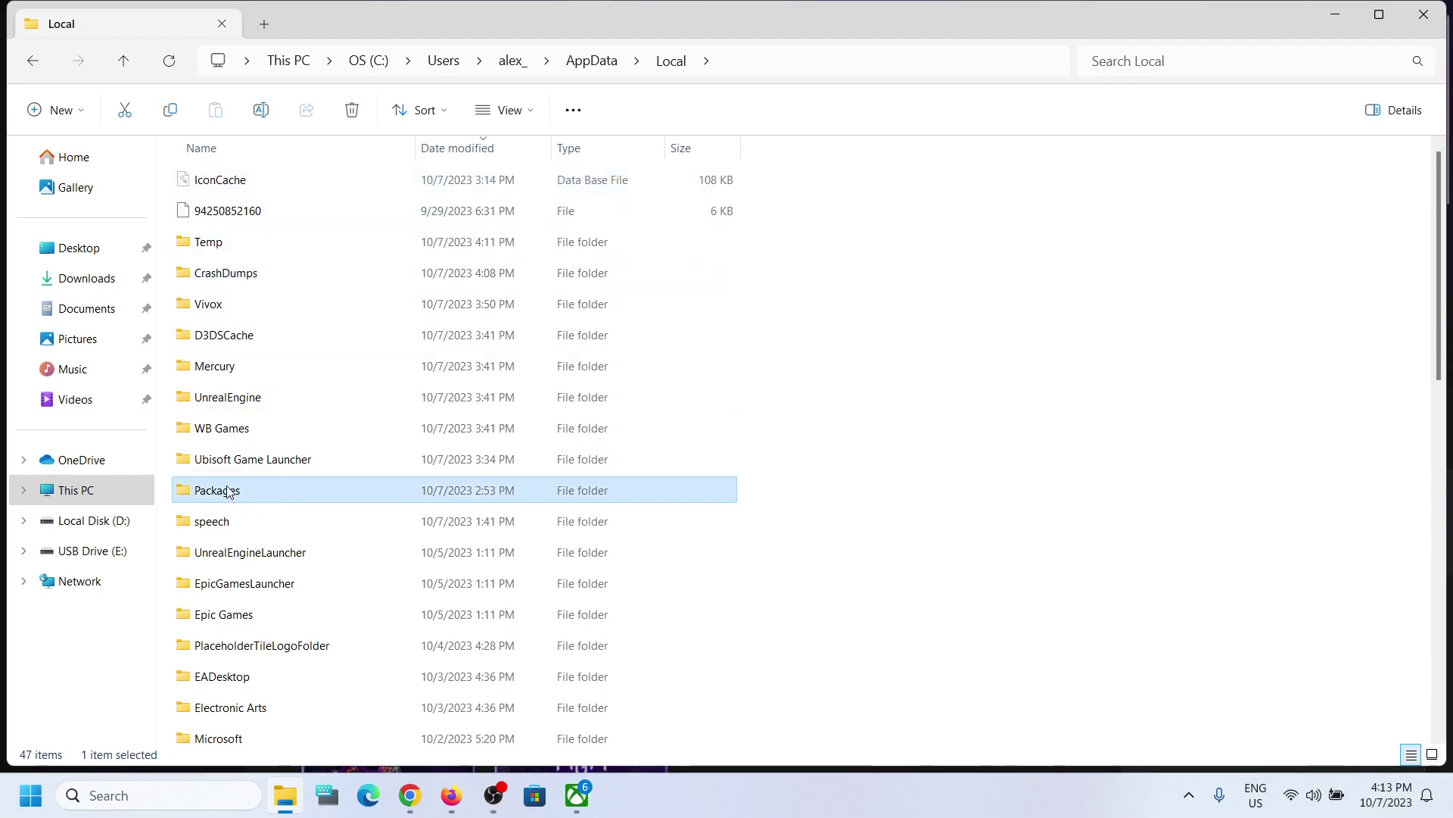
pyautogui.doubleClick(228, 492)
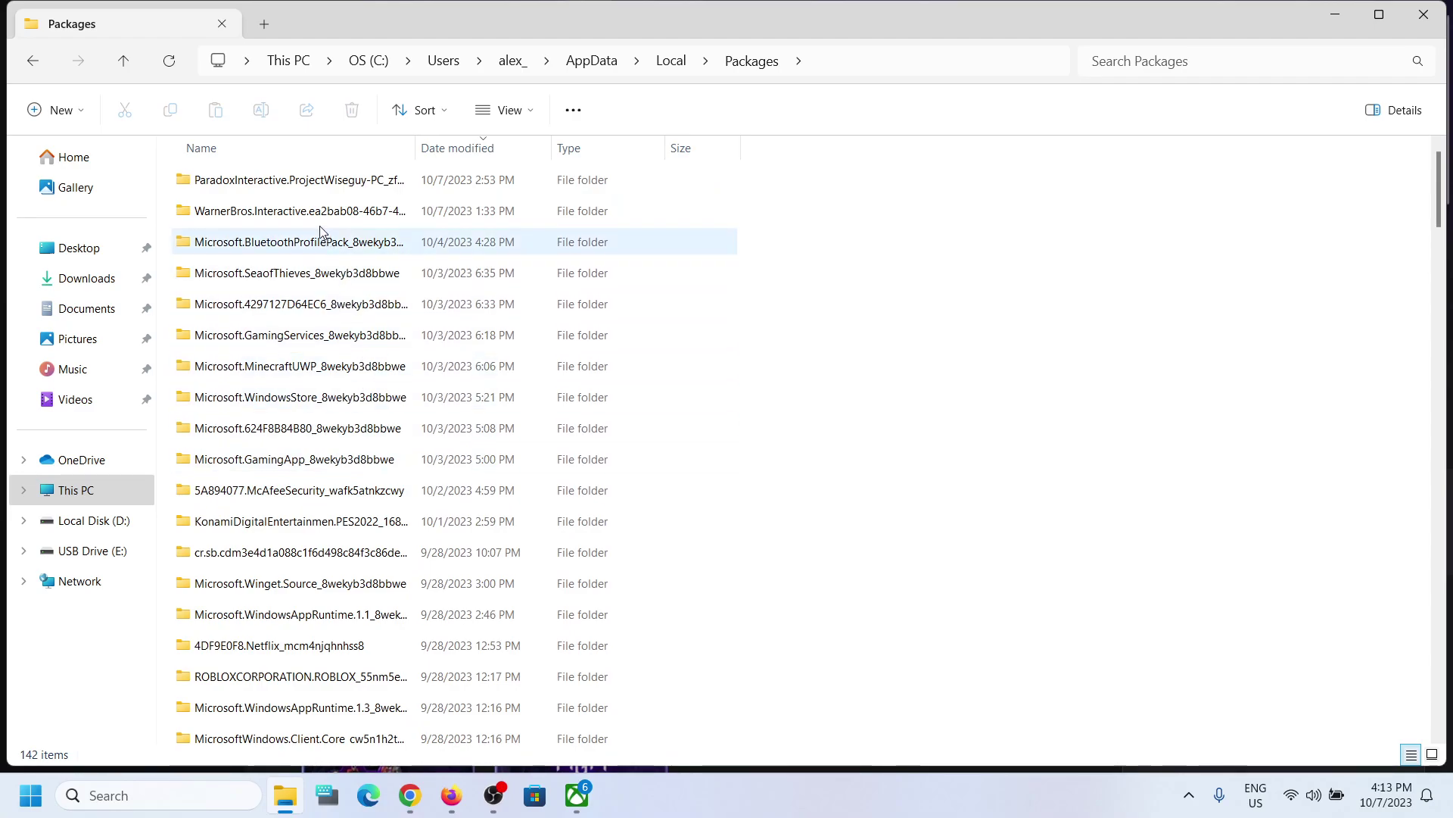
# Open WarnerBros.Interactive > SystemAppData > wgs, checking the empty t folder
pyautogui.click(216, 216)
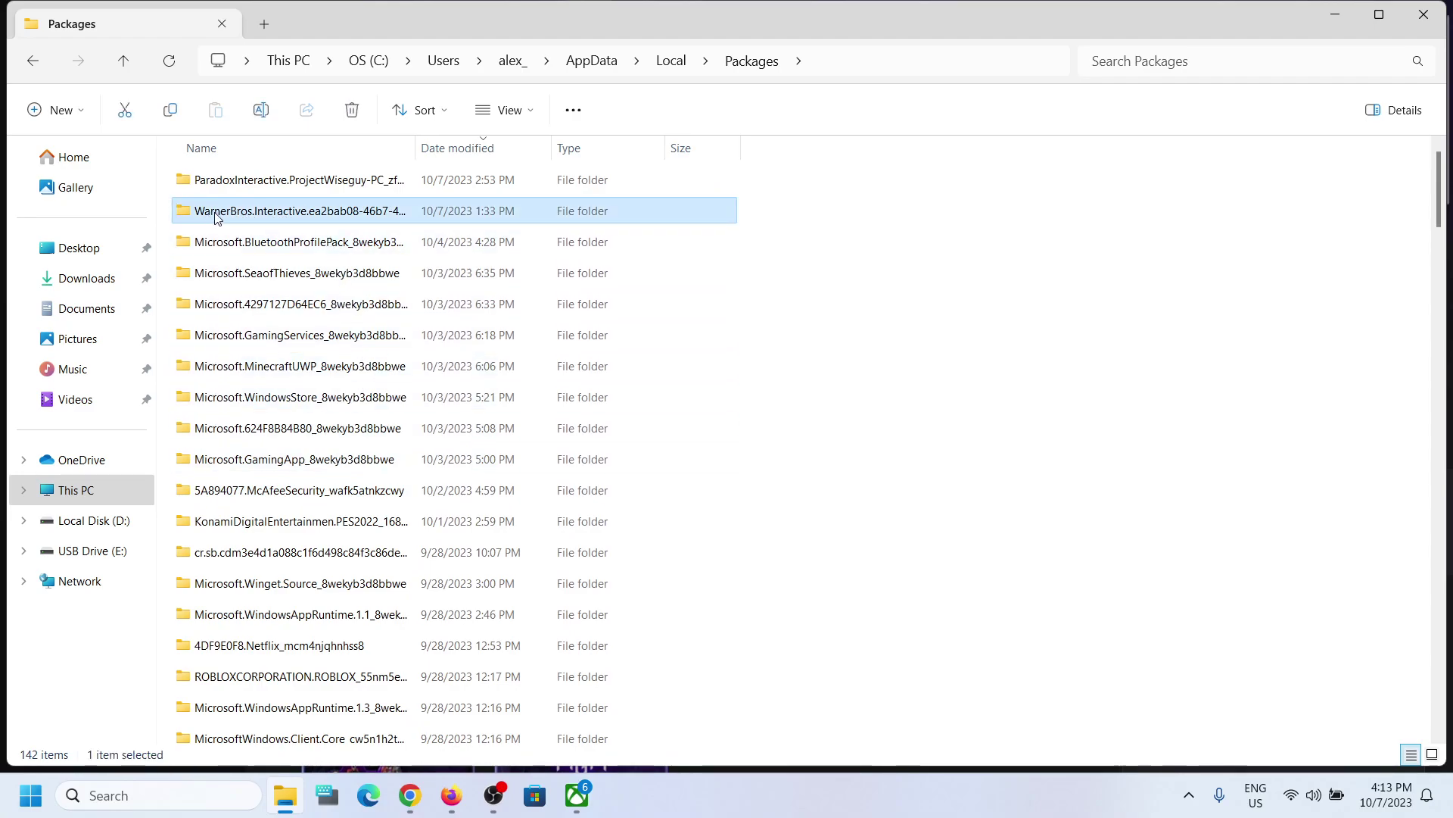
pyautogui.doubleClick(273, 216)
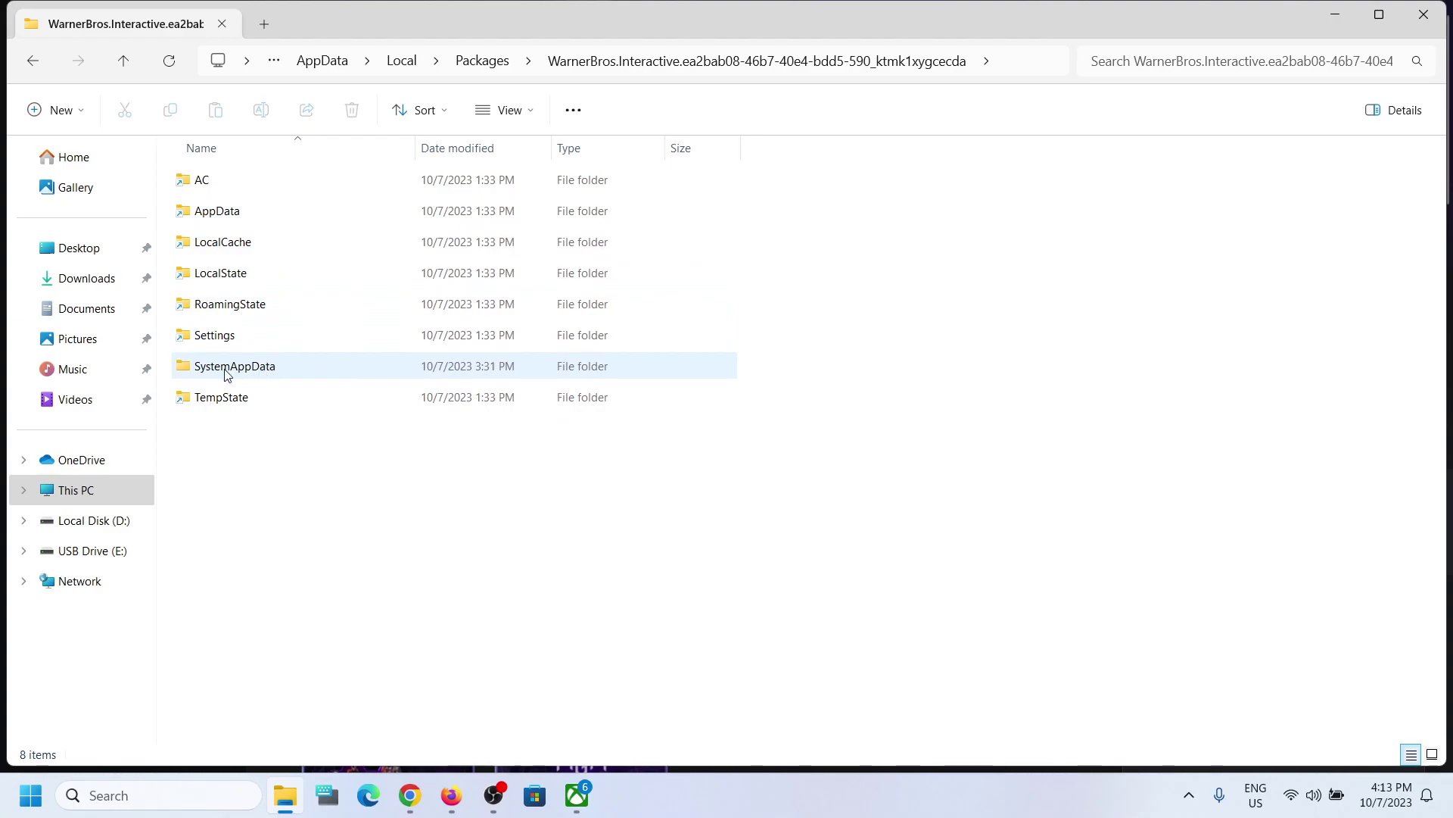
pyautogui.click(255, 368)
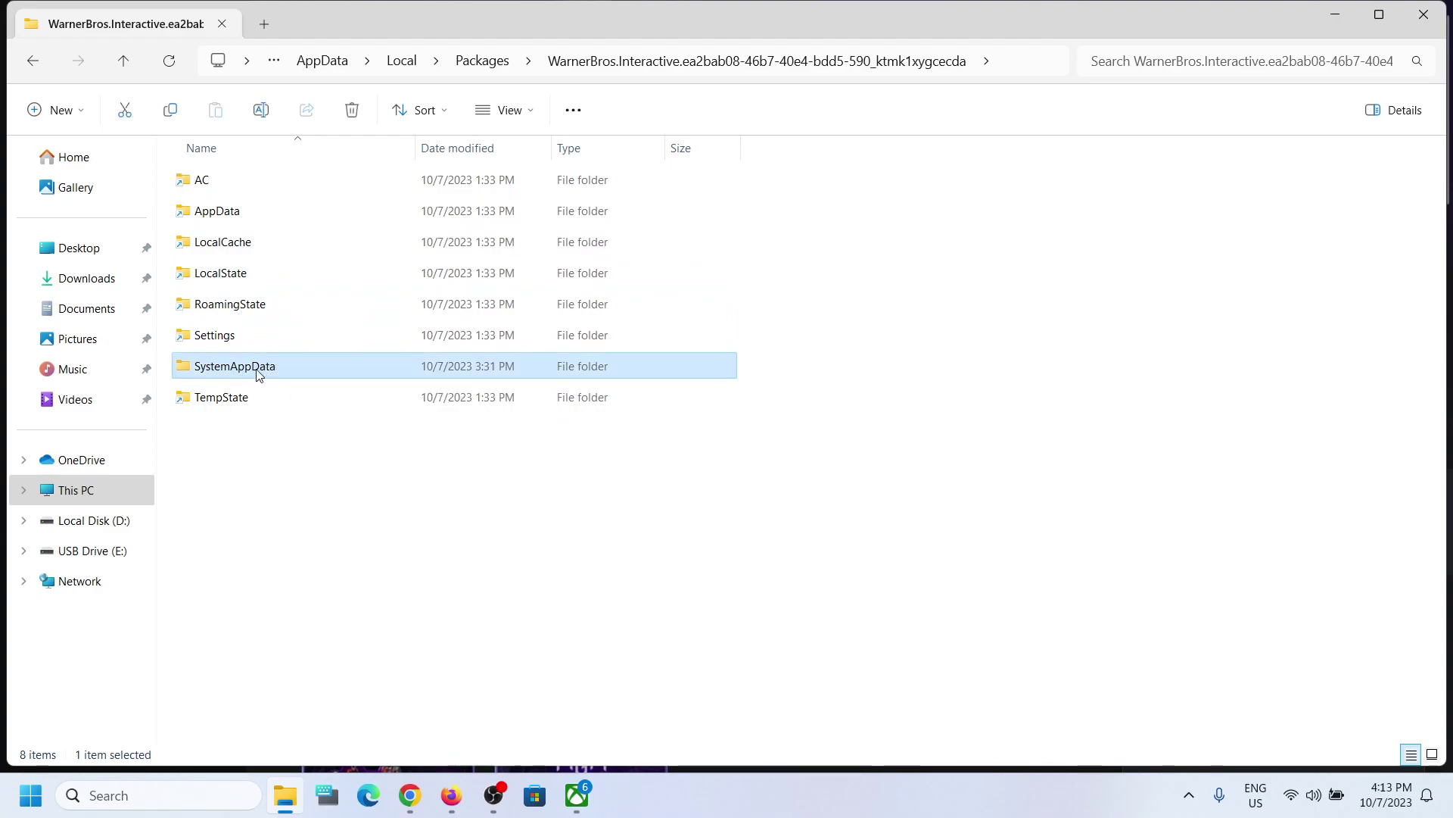
pyautogui.doubleClick(259, 371)
pyautogui.click(224, 213)
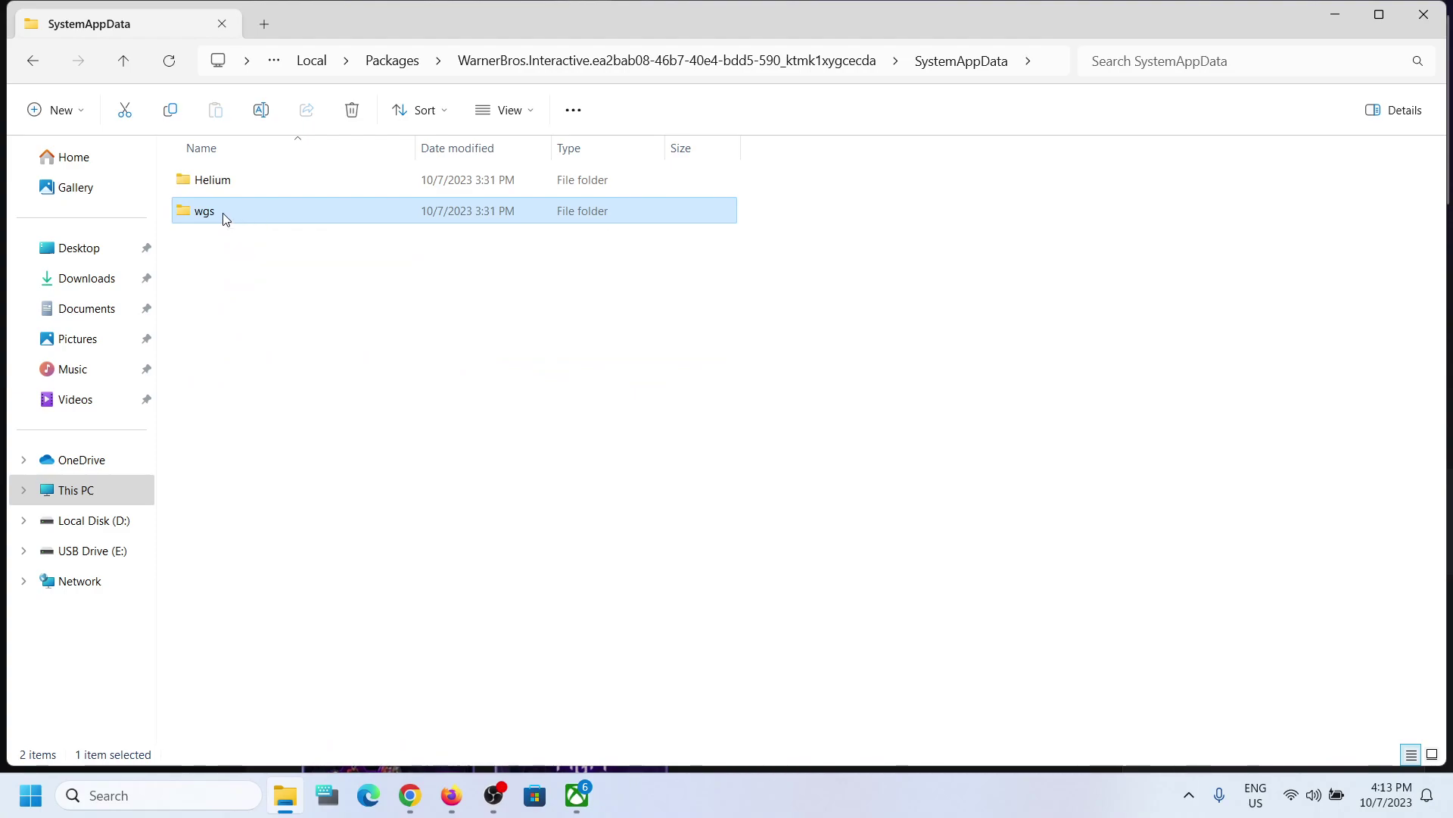
pyautogui.doubleClick(225, 218)
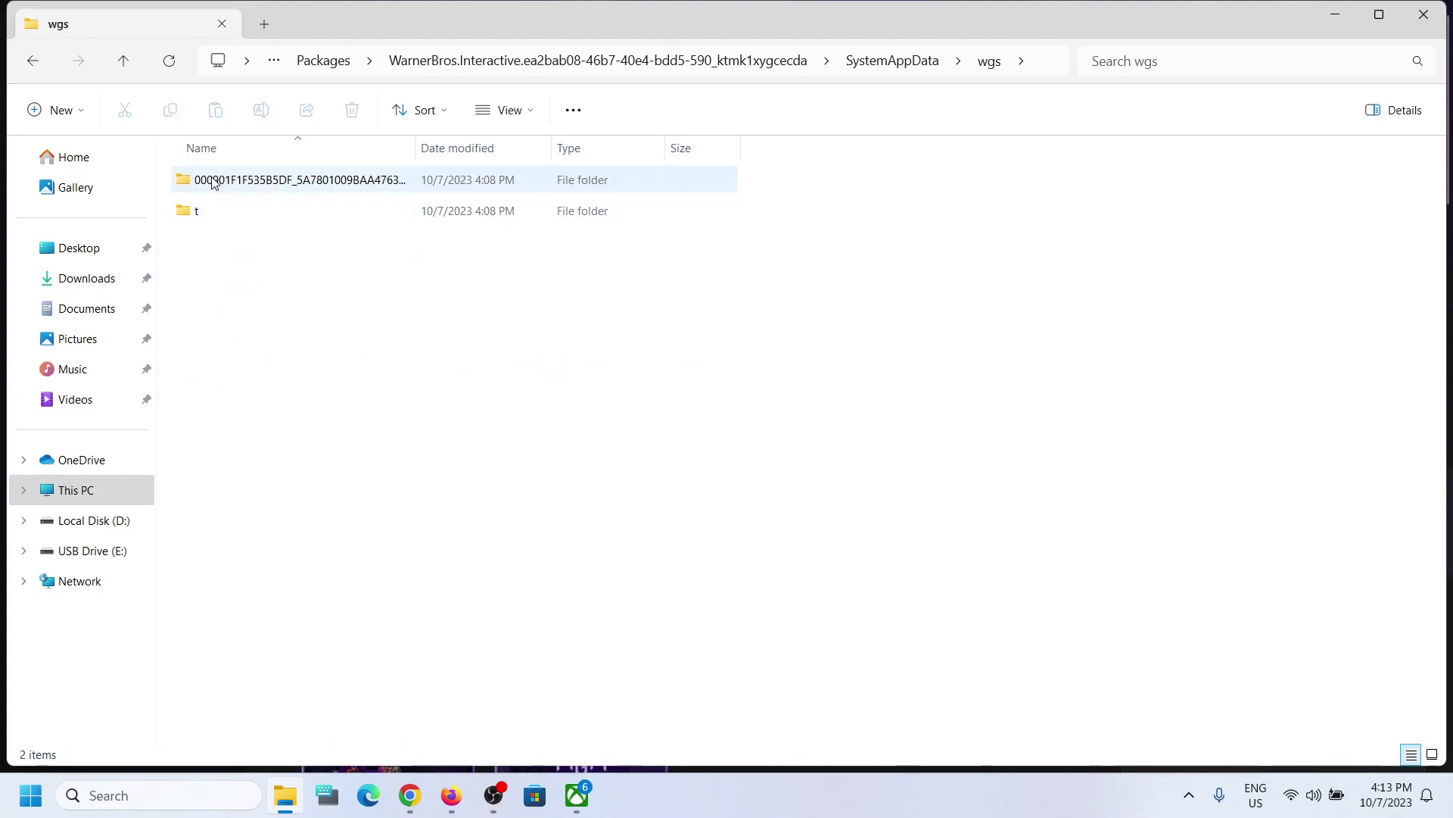
pyautogui.doubleClick(217, 206)
pyautogui.click(123, 68)
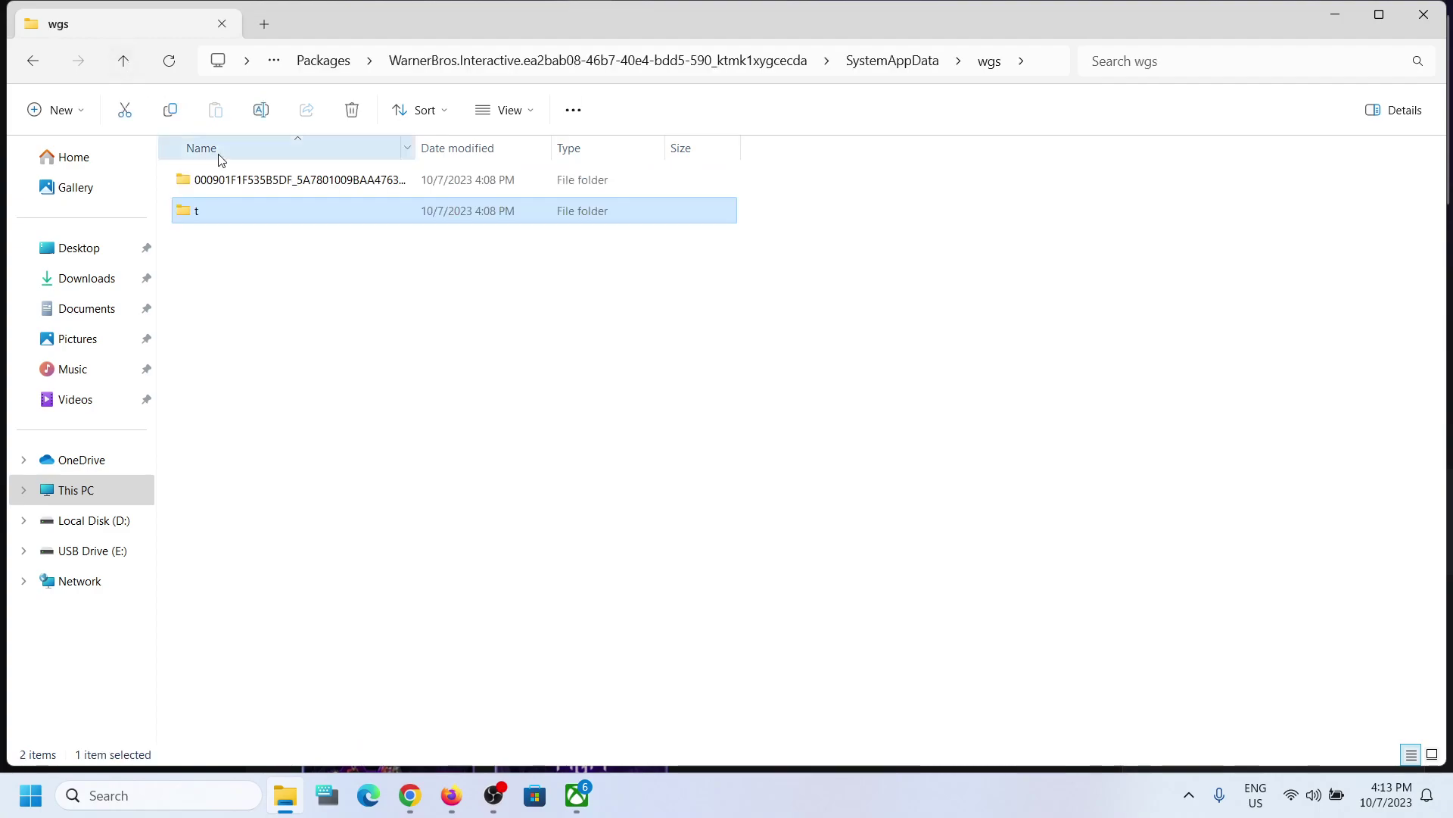
# Open the hex-named wgs folder and its save subfolder, then back up to SystemAppData
pyautogui.doubleClick(233, 185)
pyautogui.doubleClick(243, 188)
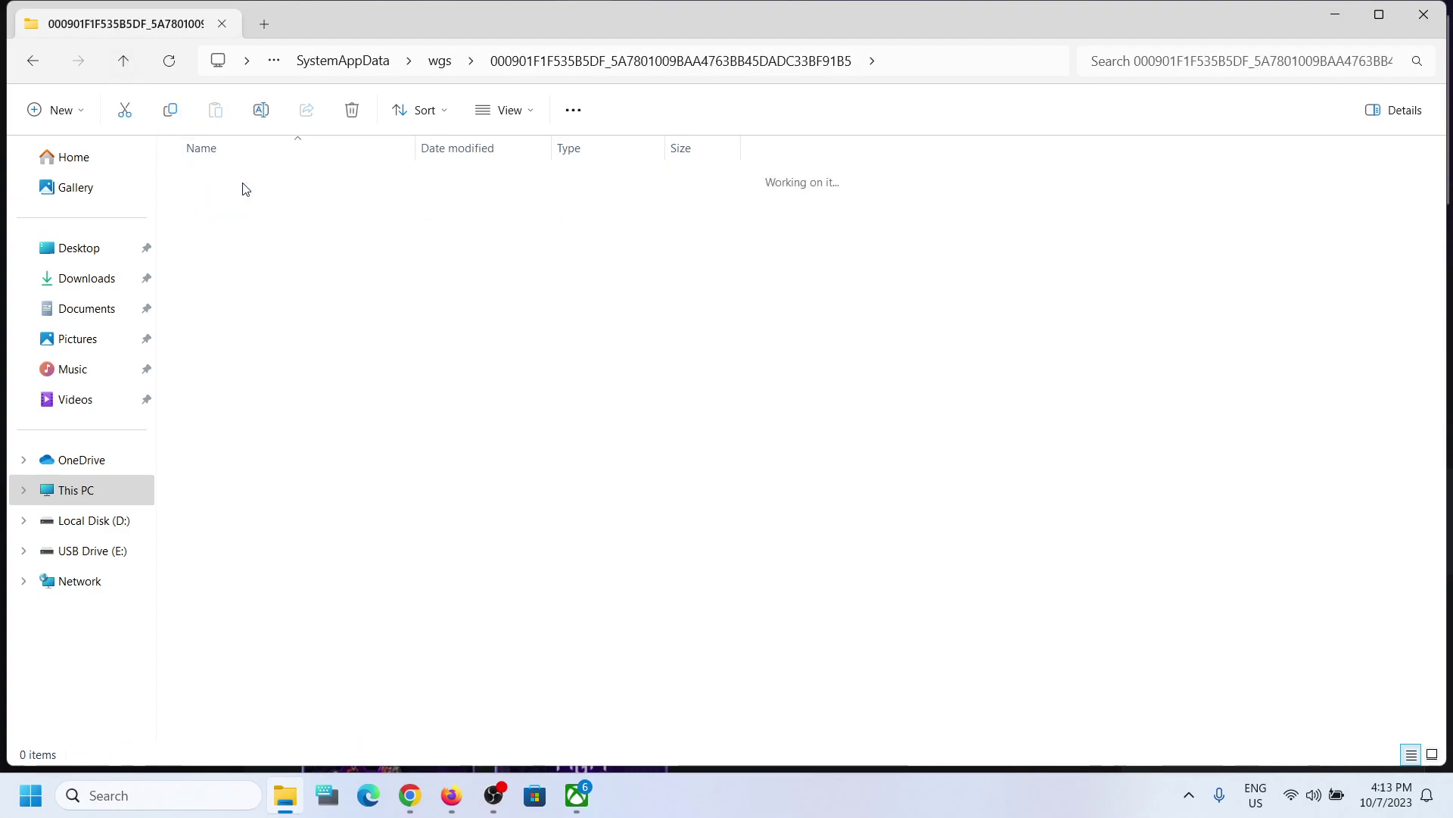
pyautogui.click(133, 67)
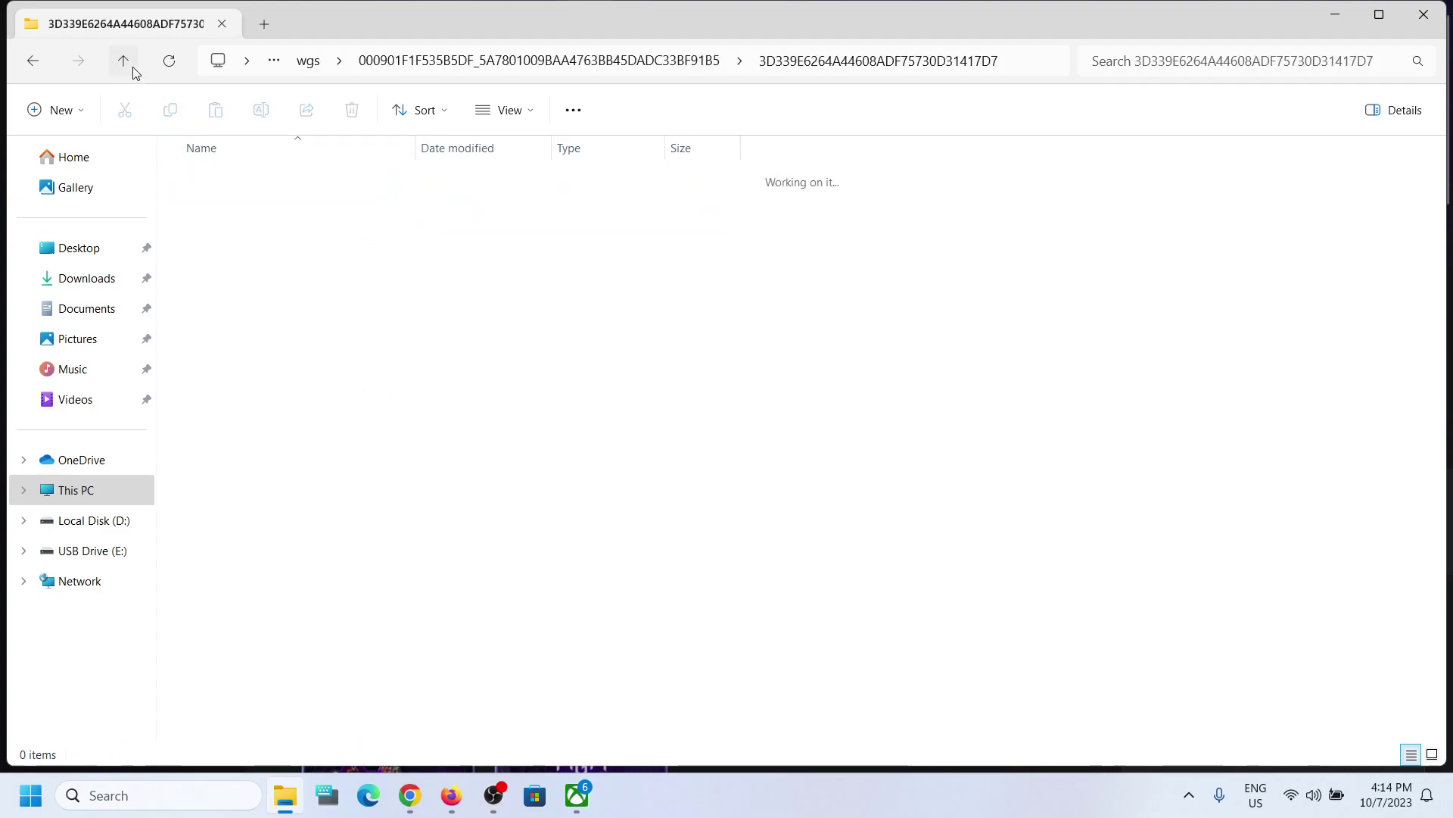
pyautogui.click(133, 66)
pyautogui.click(133, 67)
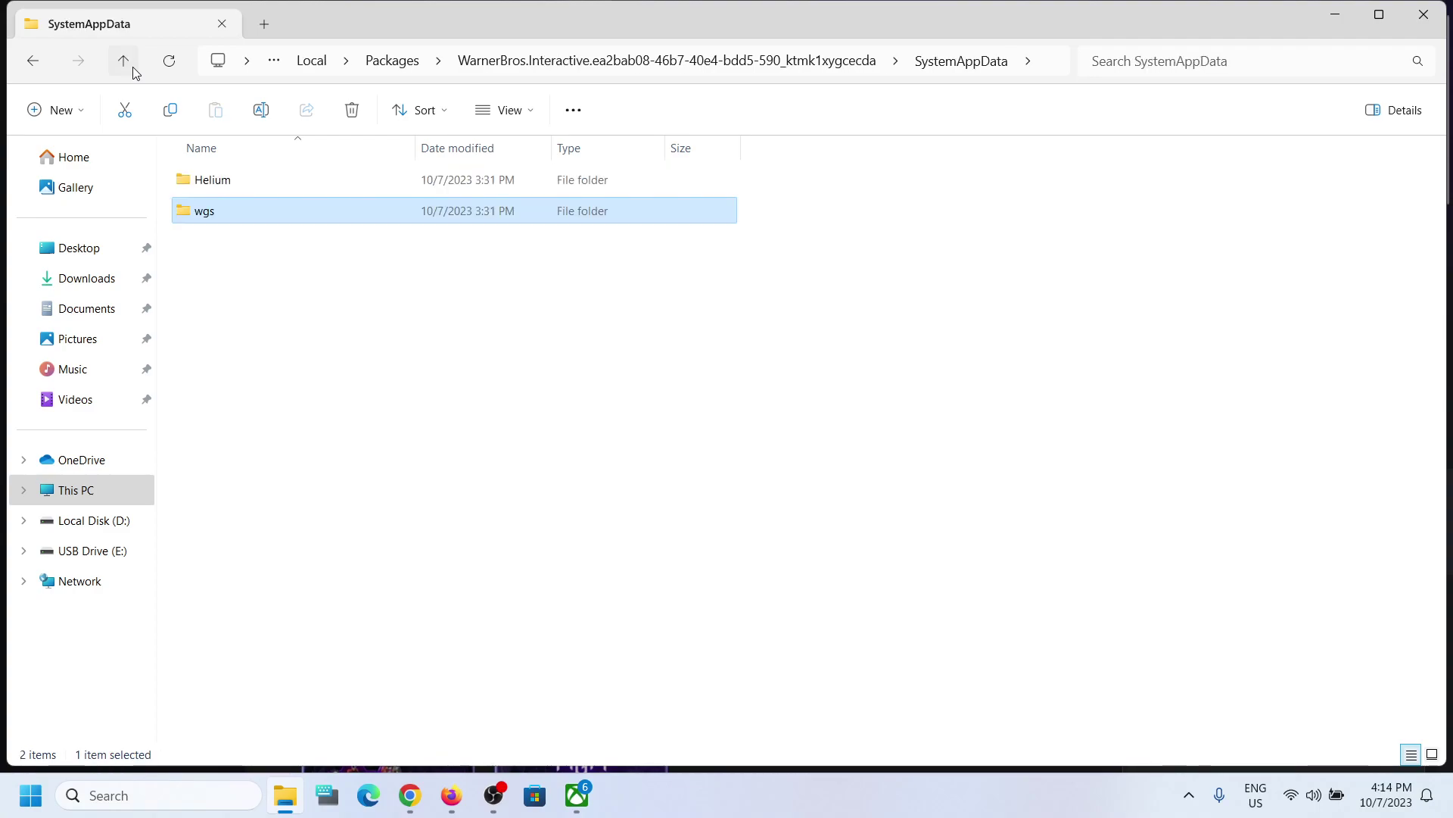
# Reopen the wgs save folder 3D339E… and select the 262 KB file and container.9
pyautogui.doubleClick(211, 219)
pyautogui.click(258, 189)
pyautogui.doubleClick(261, 189)
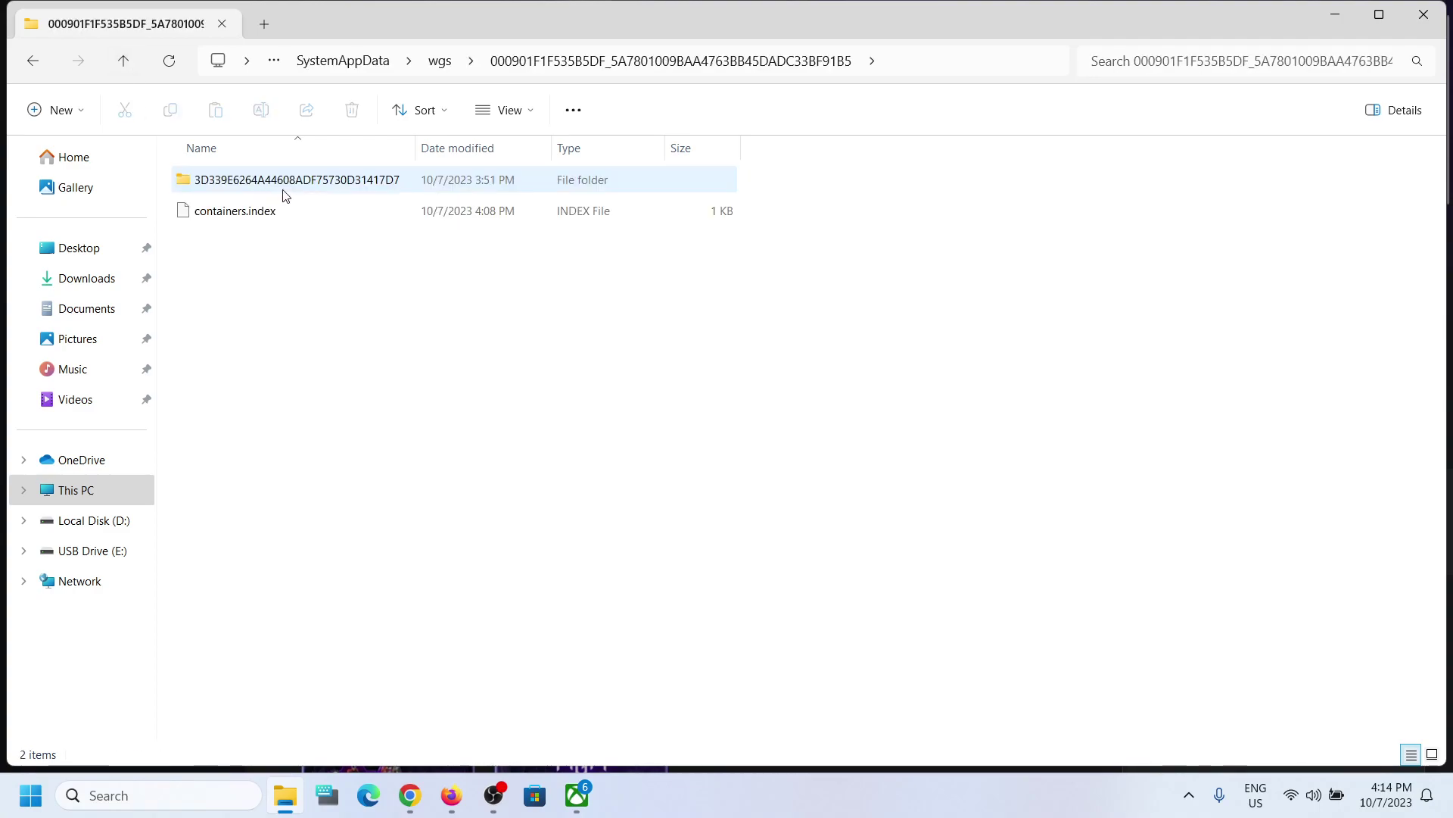
pyautogui.doubleClick(276, 192)
pyautogui.moveTo(677, 389); pyautogui.dragTo(268, 161)
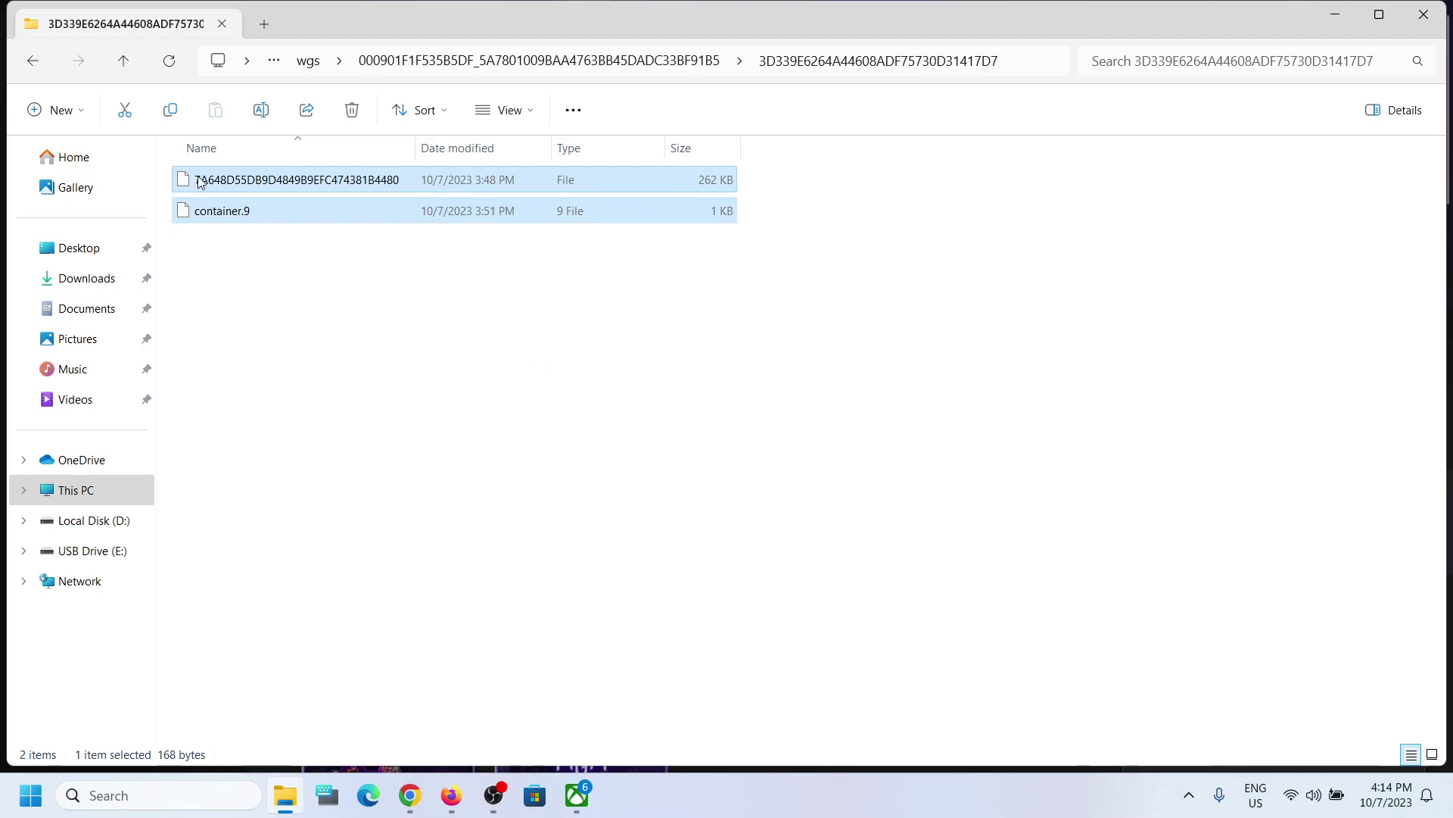
# Go up five levels from the save folder back to Packages
pyautogui.click(123, 62)
pyautogui.click(124, 62)
pyautogui.click(123, 62)
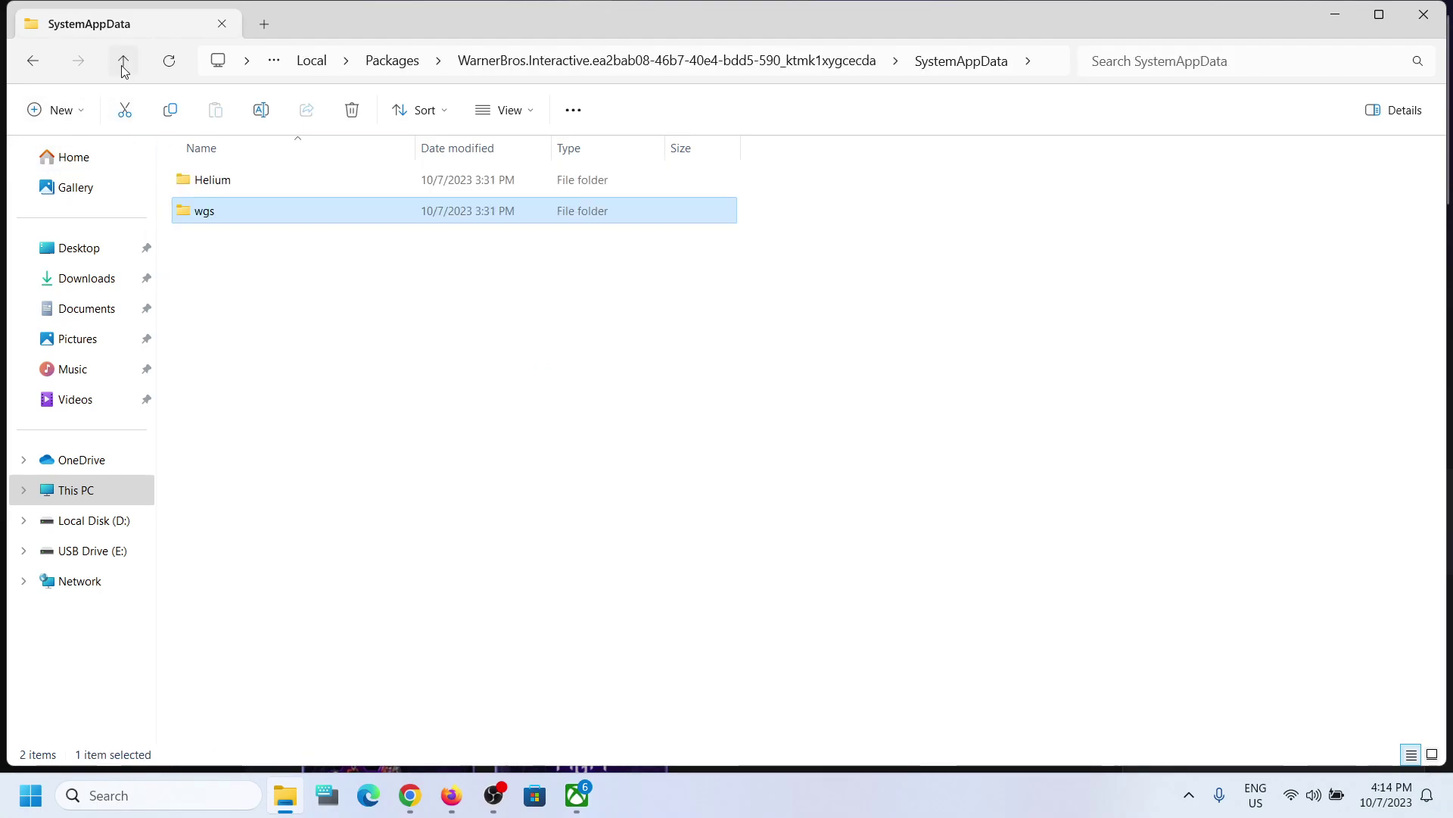
pyautogui.click(124, 62)
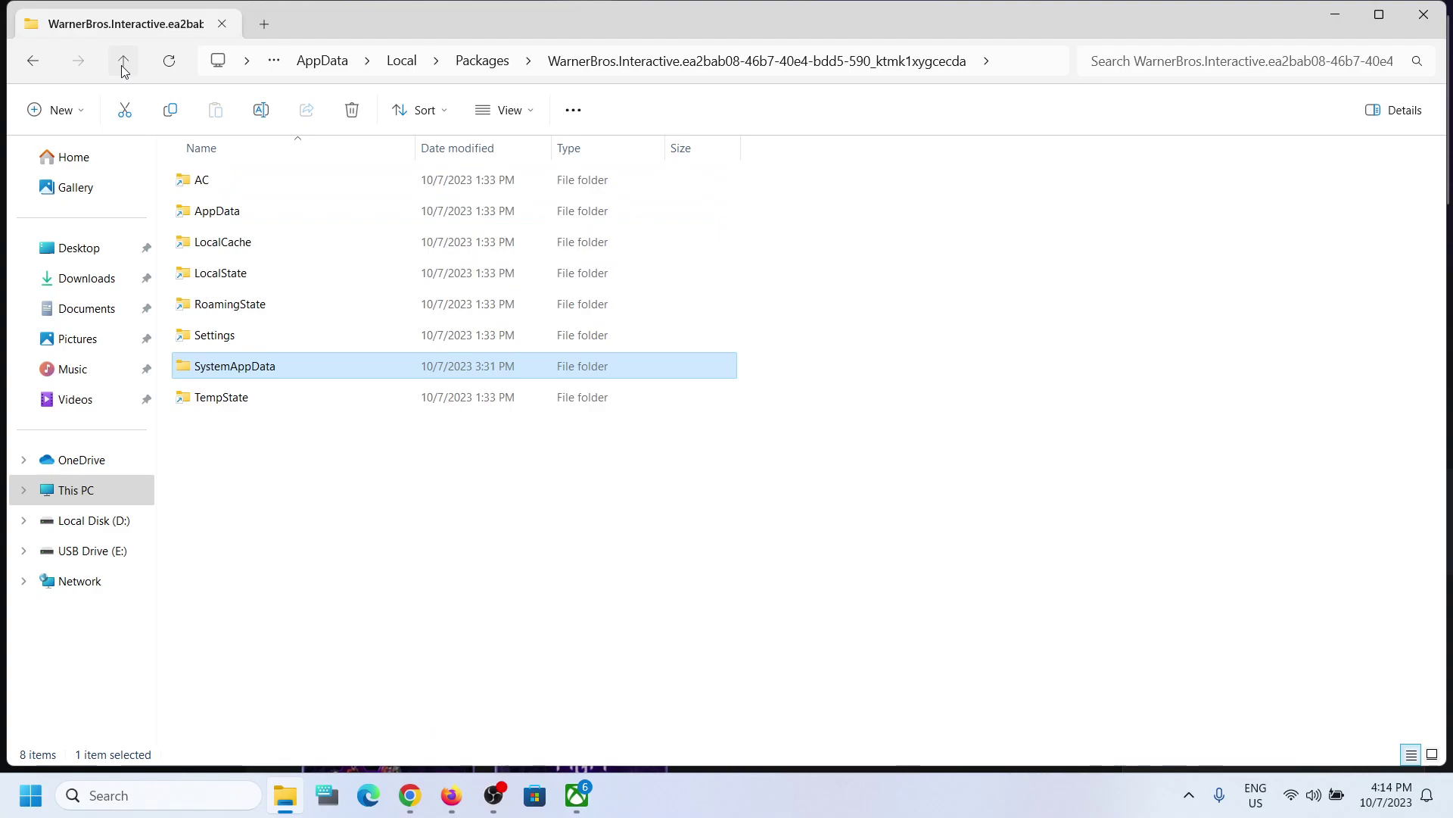
pyautogui.click(124, 62)
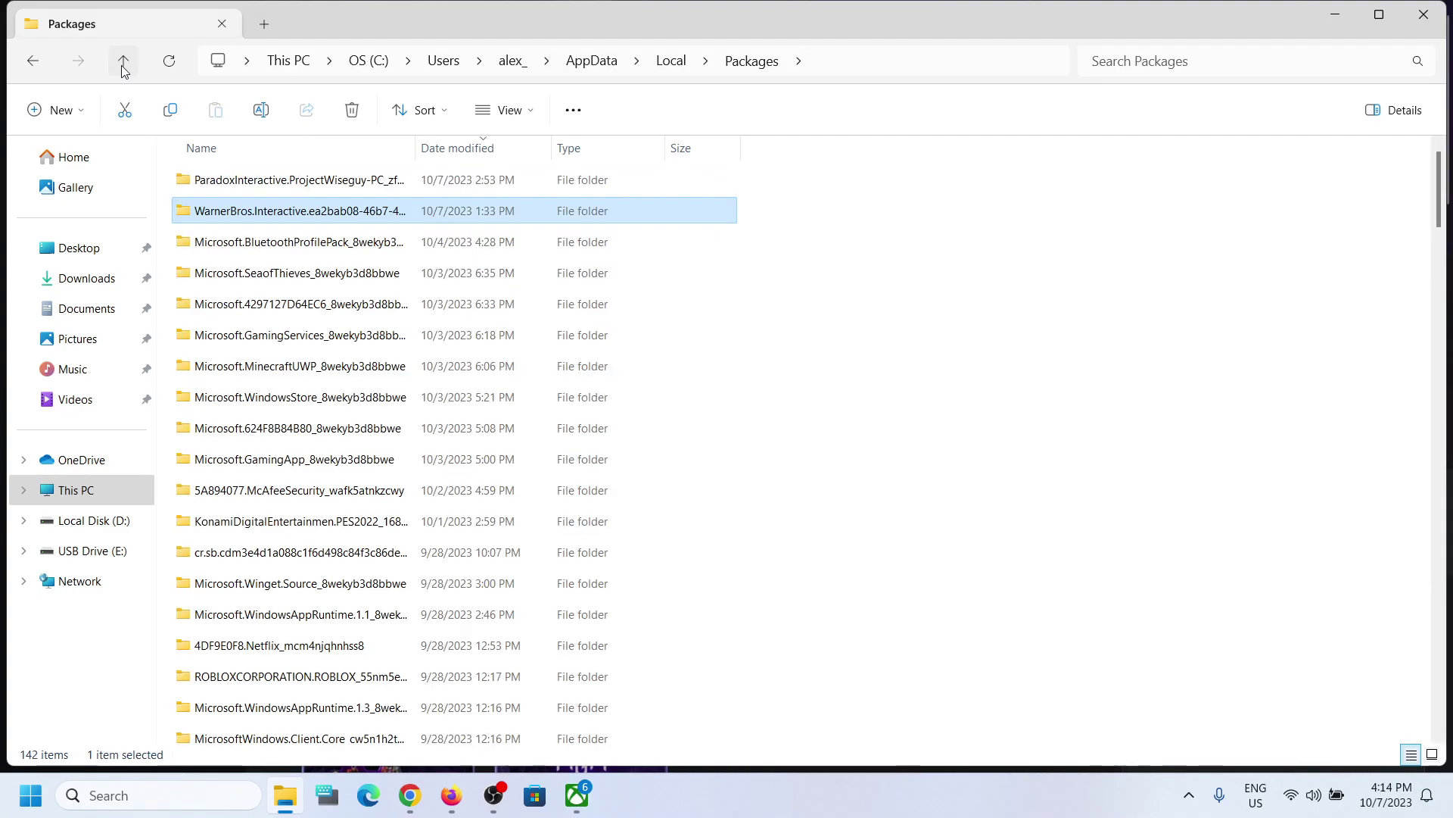
# View the WarnerBros package's Settings file in Notepad, close it, and return to Local
pyautogui.doubleClick(252, 209)
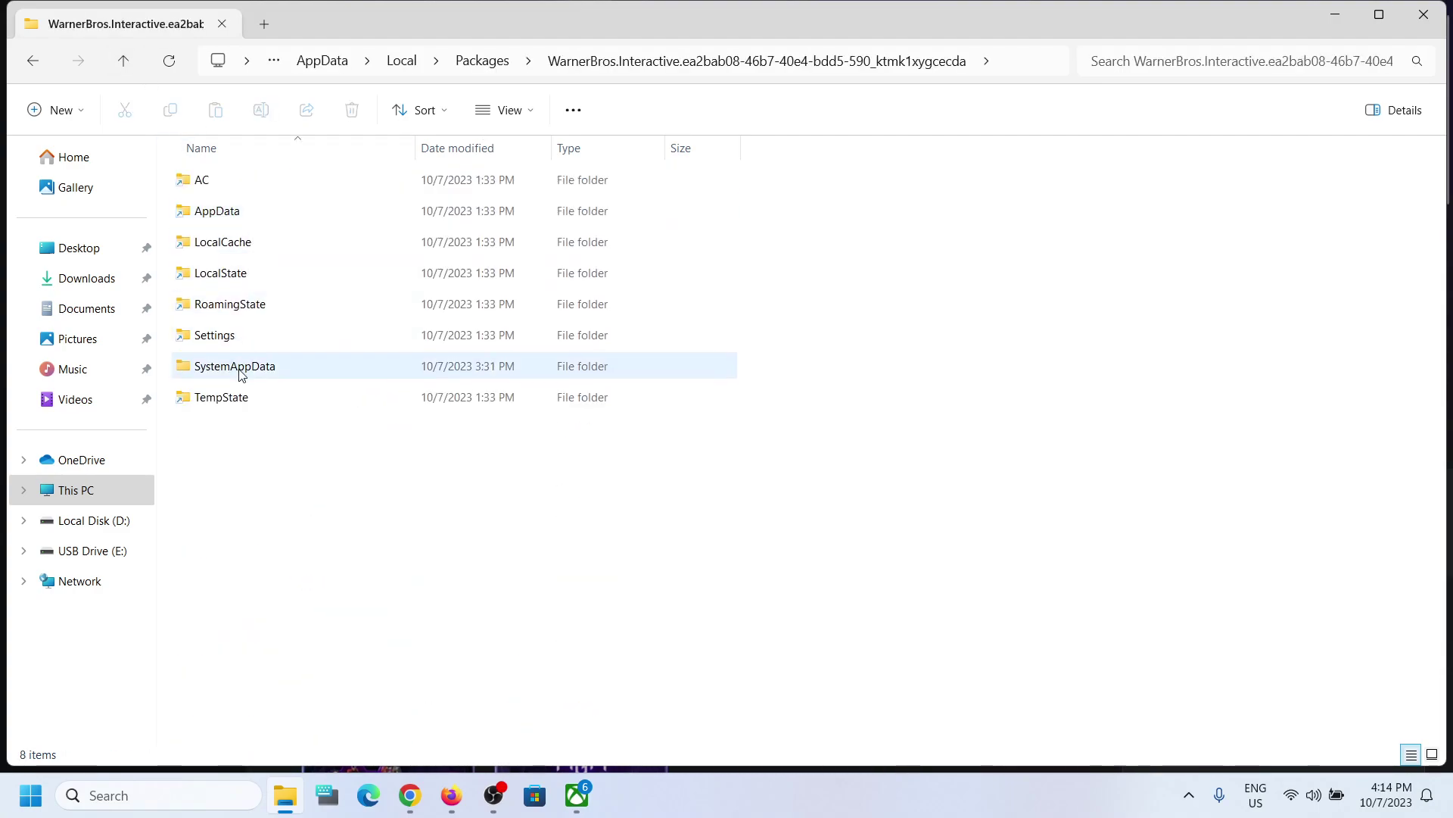
pyautogui.doubleClick(221, 335)
pyautogui.click(224, 215)
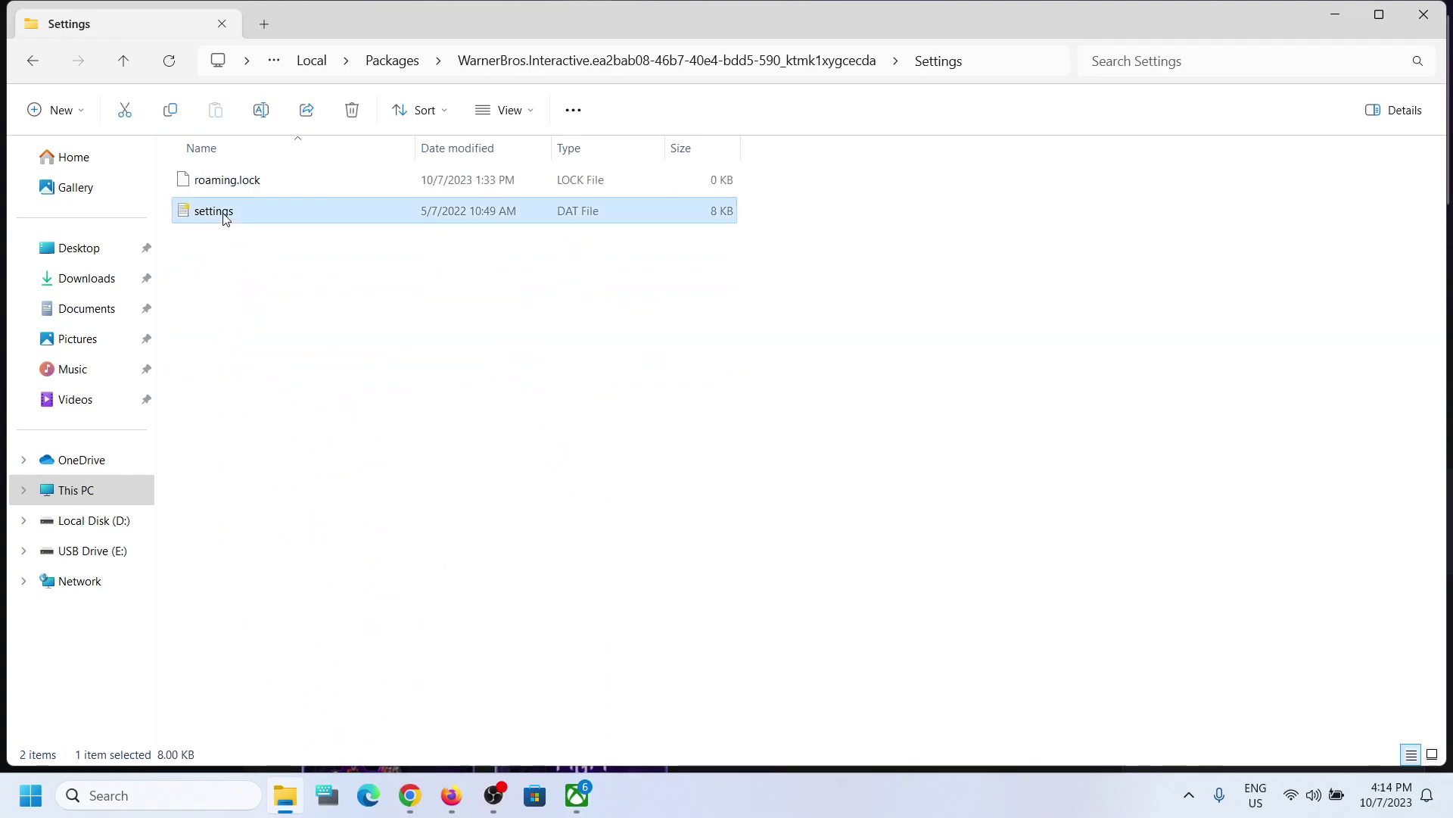
pyautogui.doubleClick(225, 215)
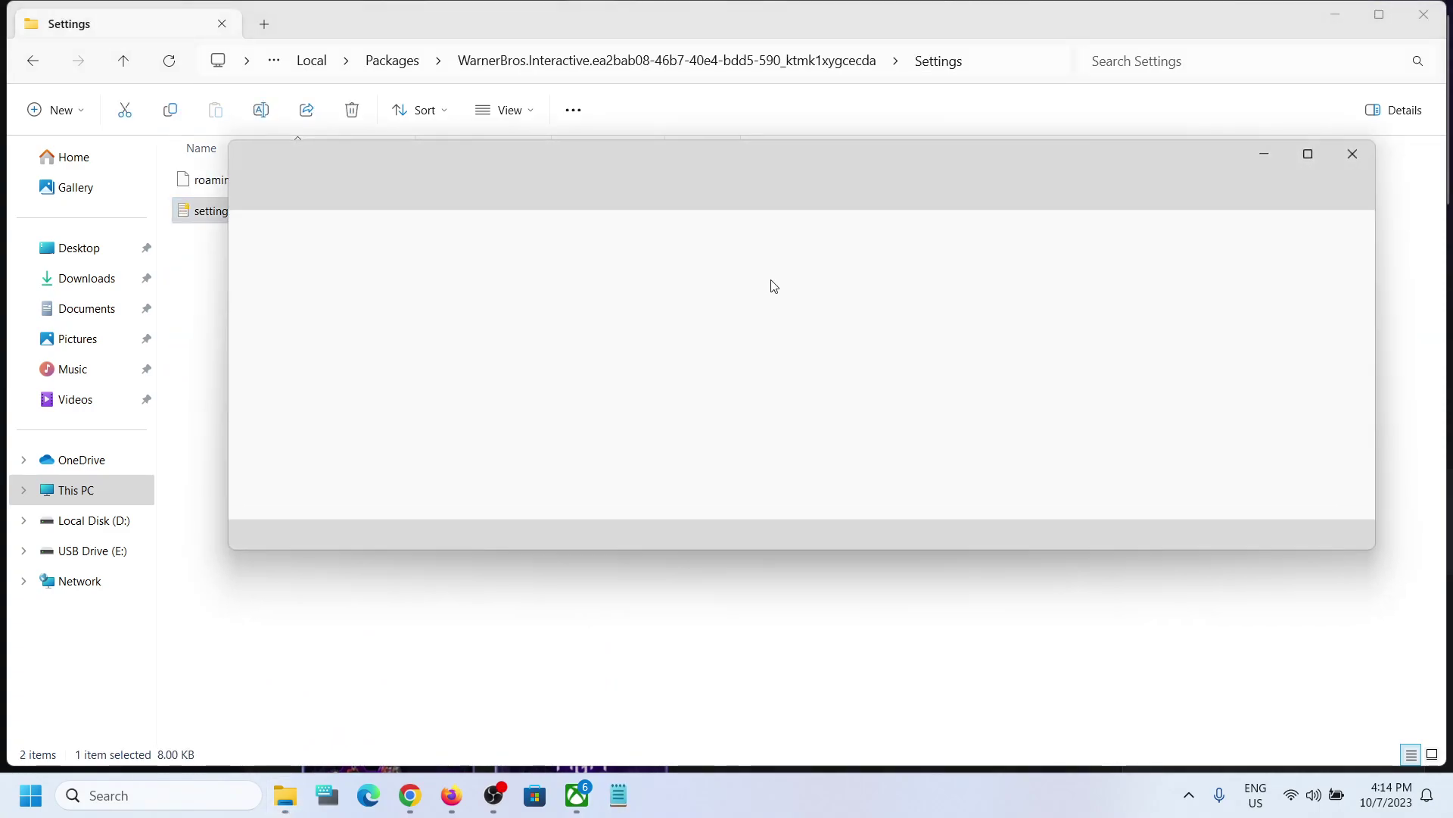
pyautogui.click(1353, 156)
pyautogui.click(130, 66)
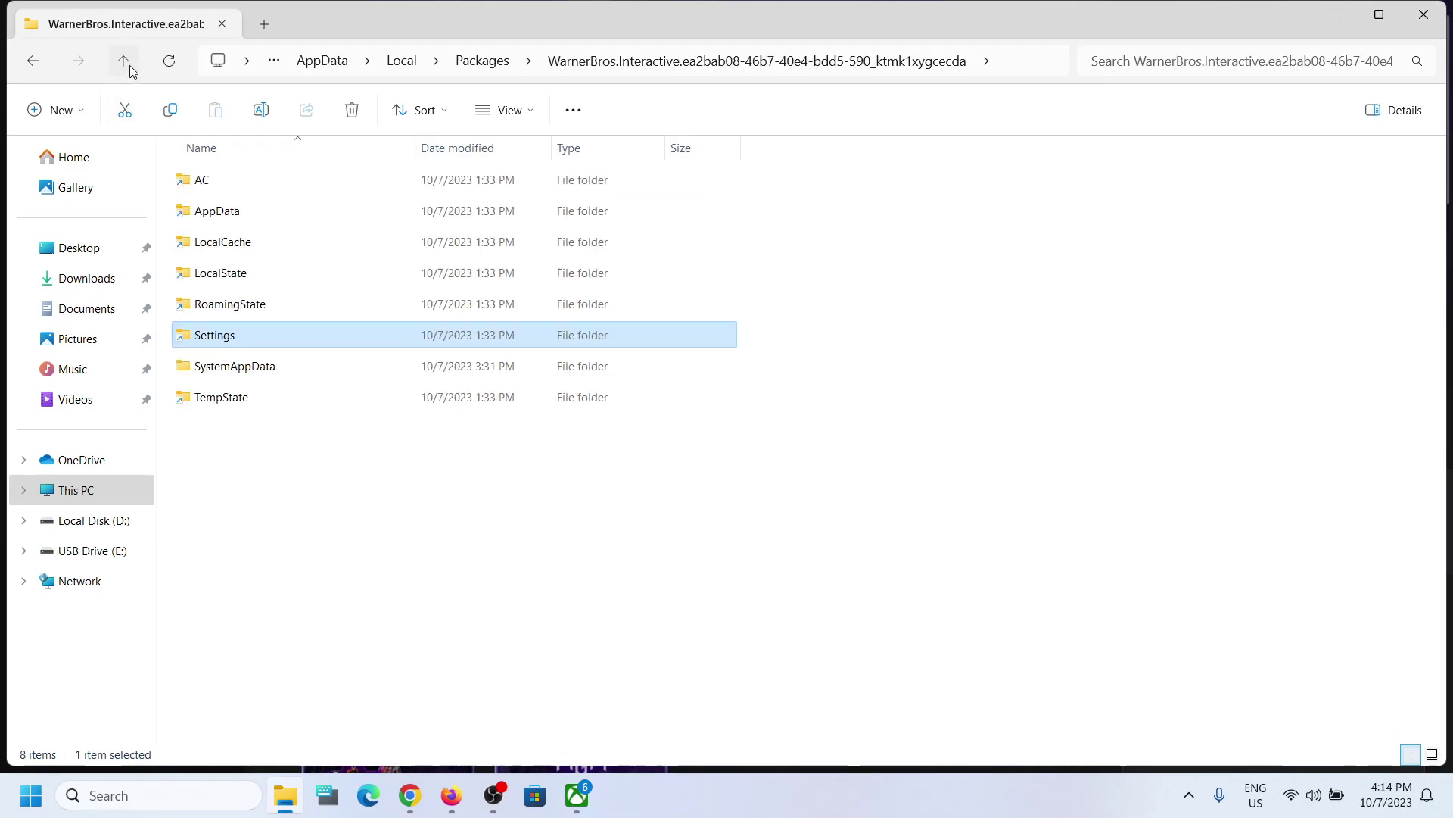
pyautogui.click(130, 66)
pyautogui.click(129, 65)
# Navigate from AppData to Local > WB Games > Gotham Knights > Microsoft Store
pyautogui.click(129, 65)
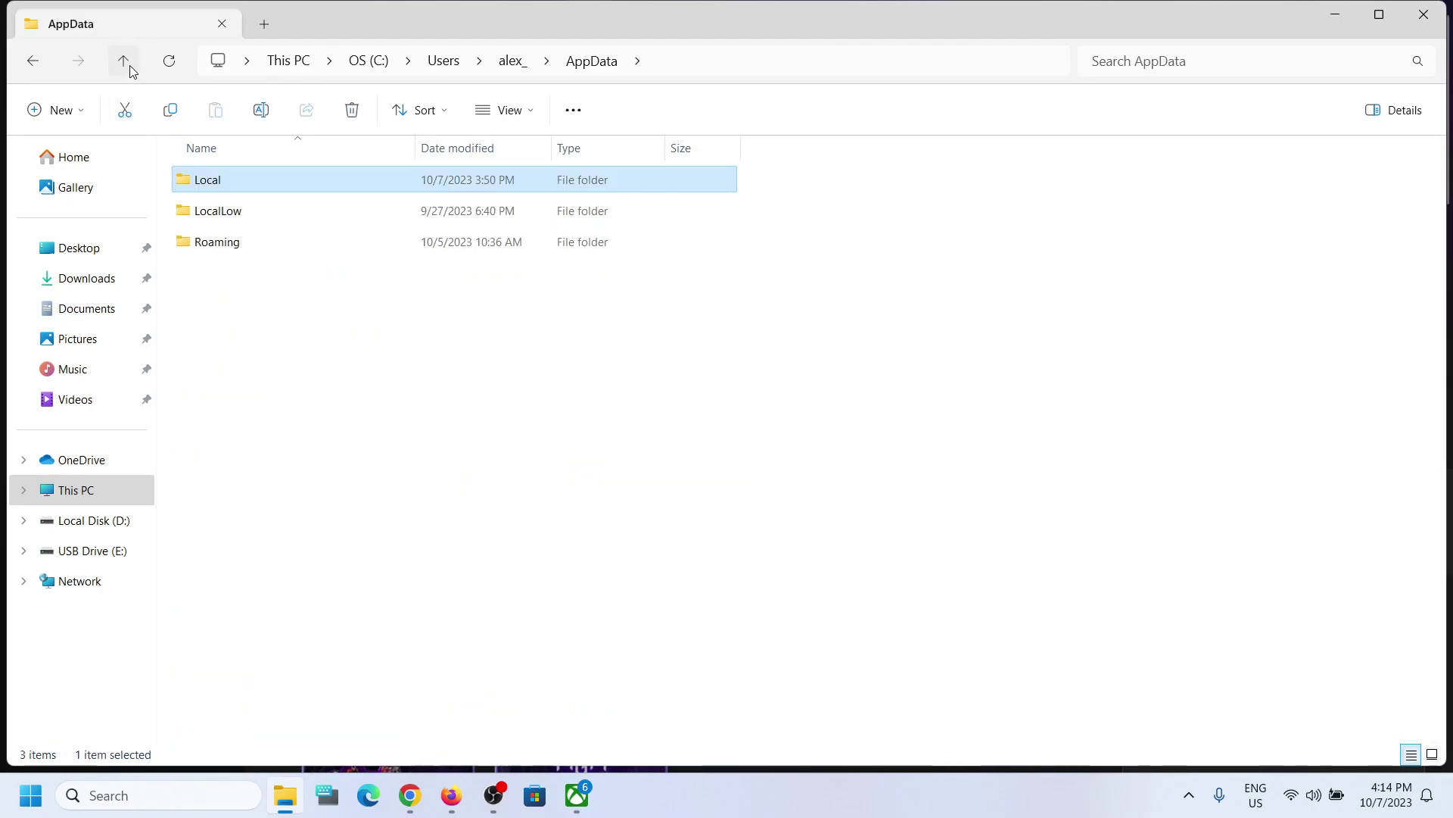
pyautogui.doubleClick(201, 184)
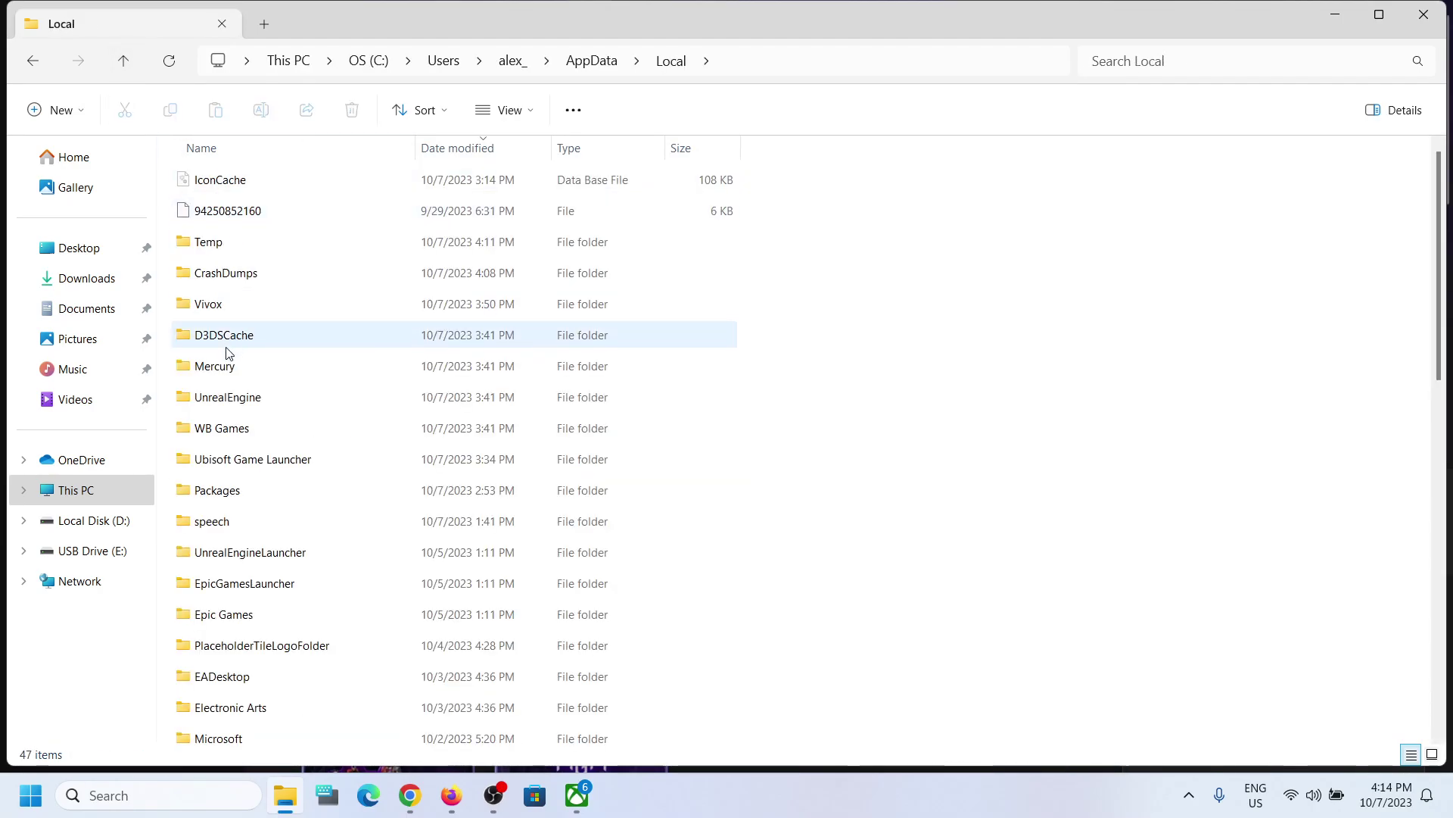
pyautogui.click(225, 442)
pyautogui.doubleClick(238, 439)
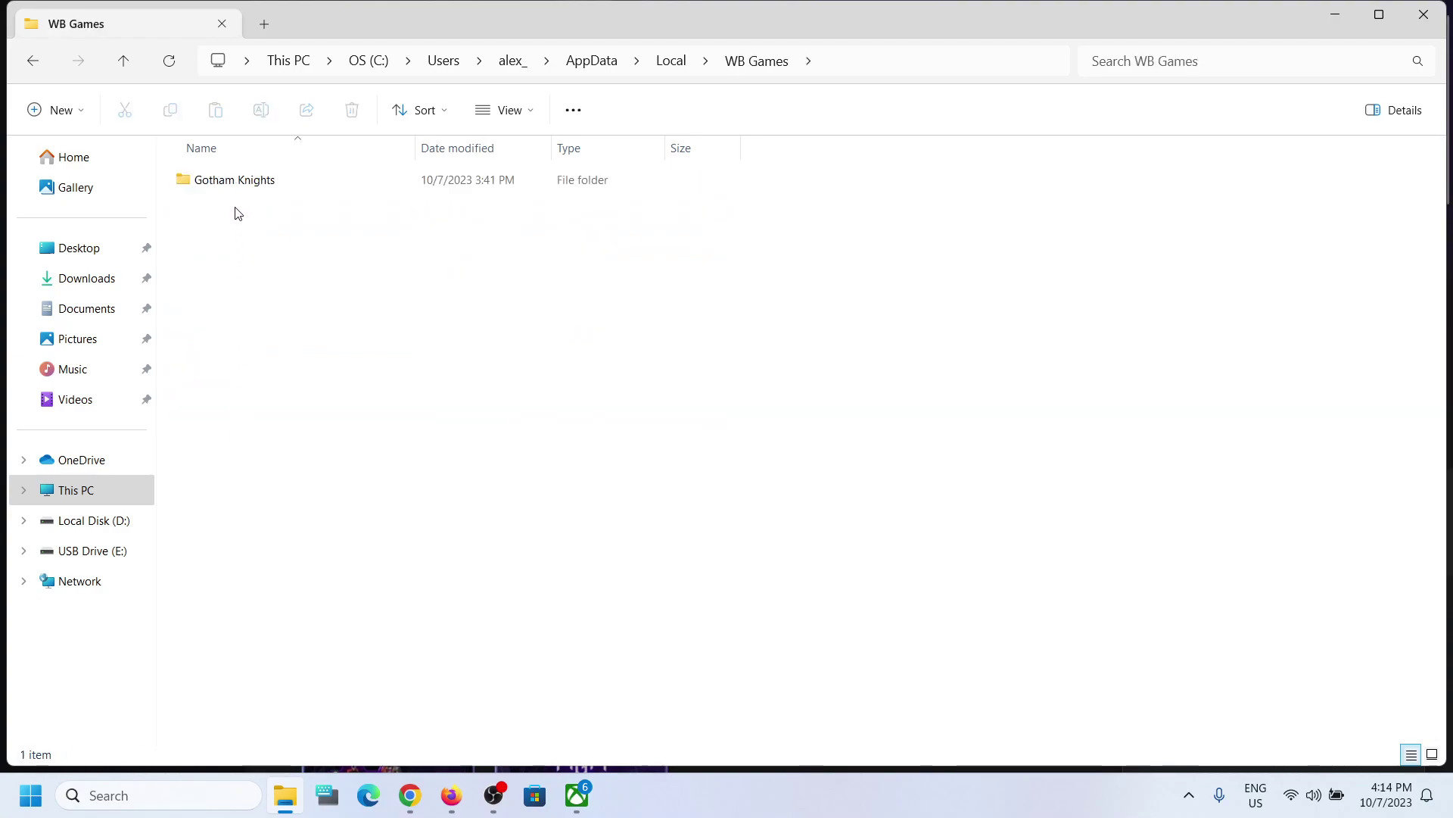
pyautogui.doubleClick(227, 195)
pyautogui.doubleClick(231, 180)
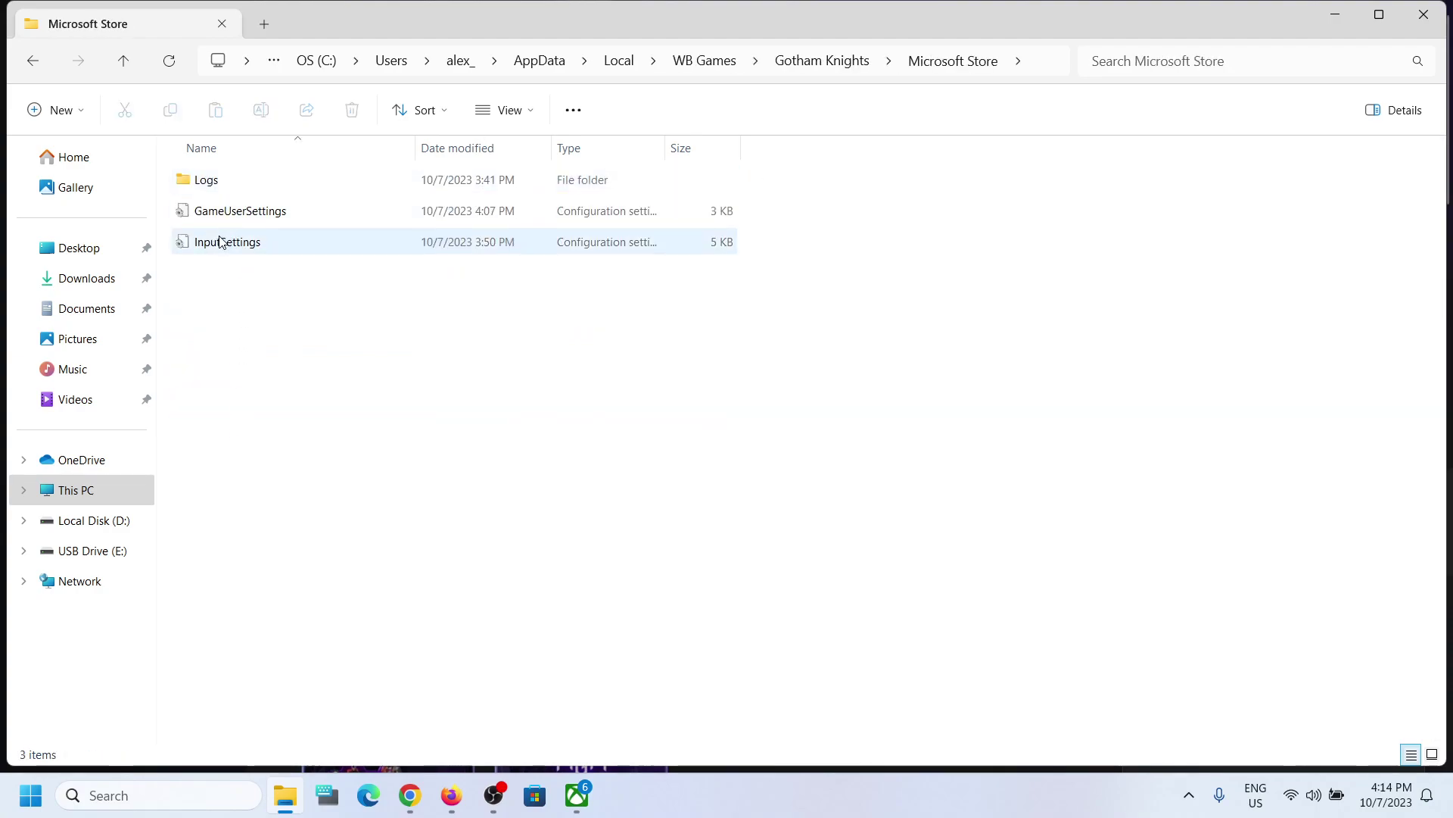
# View InputSettings and GameUserSettings INI files in Notepad, closing each afterward
pyautogui.doubleClick(222, 250)
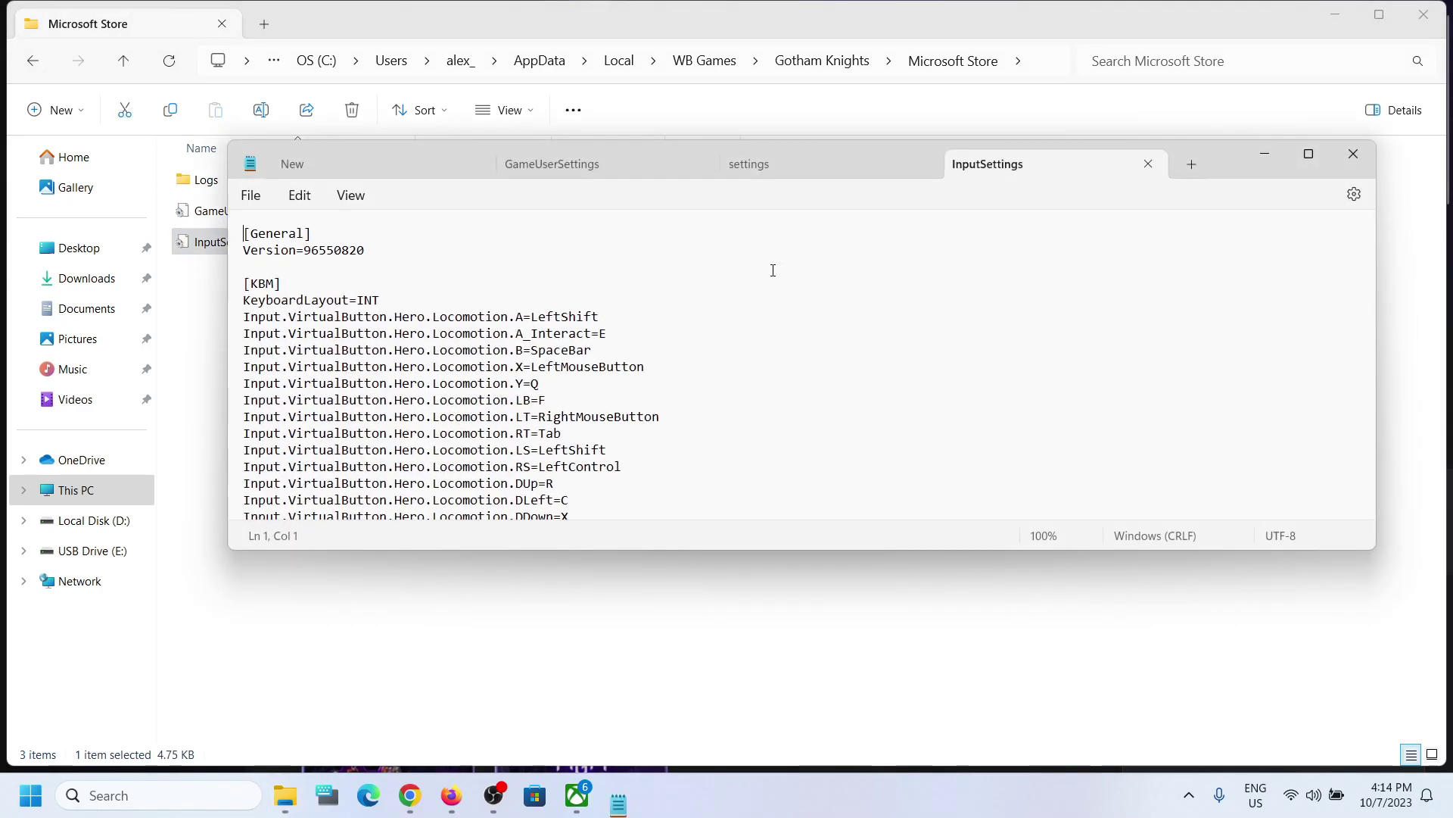
pyautogui.click(1354, 150)
pyautogui.doubleClick(274, 216)
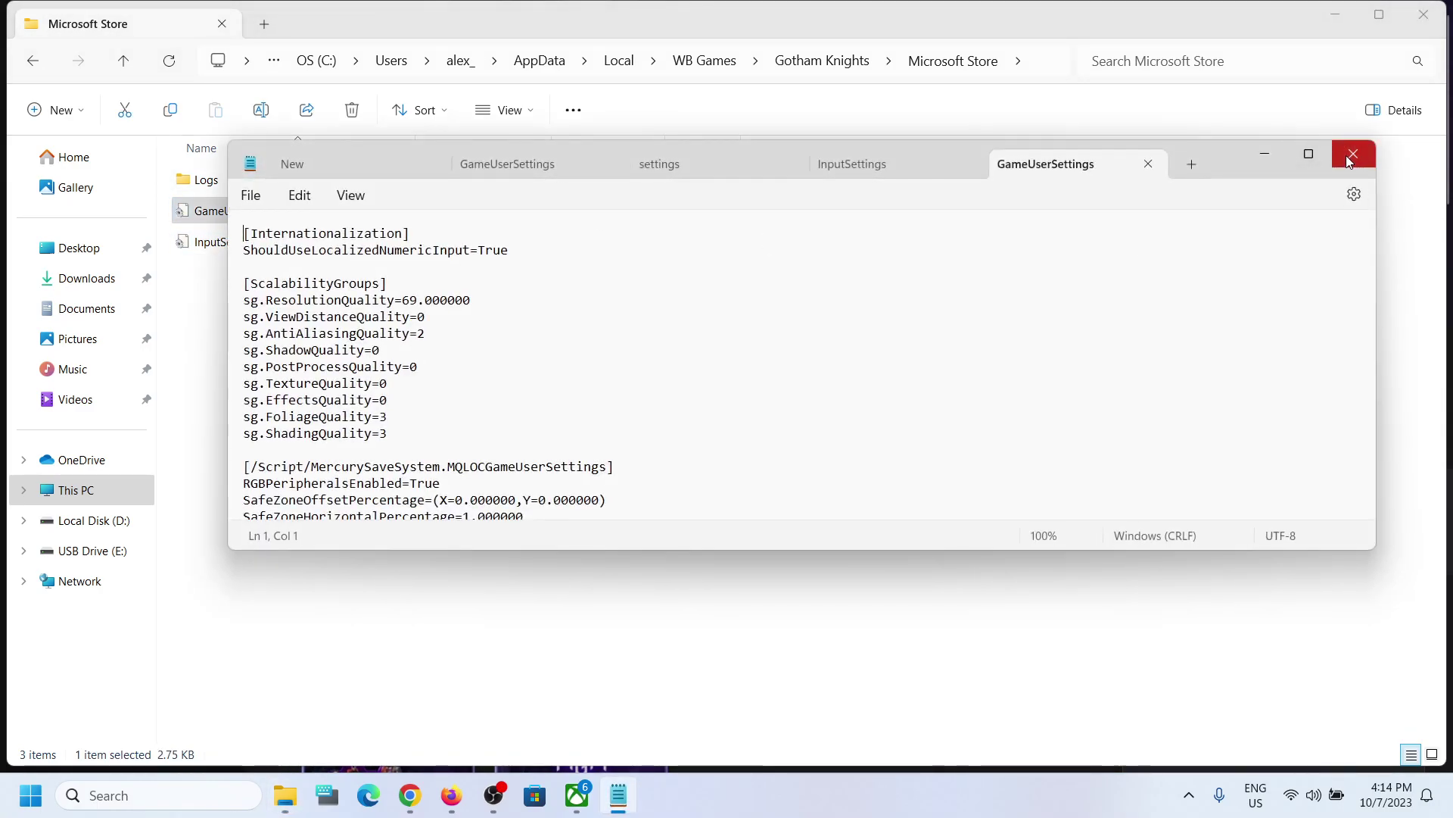
pyautogui.click(1352, 156)
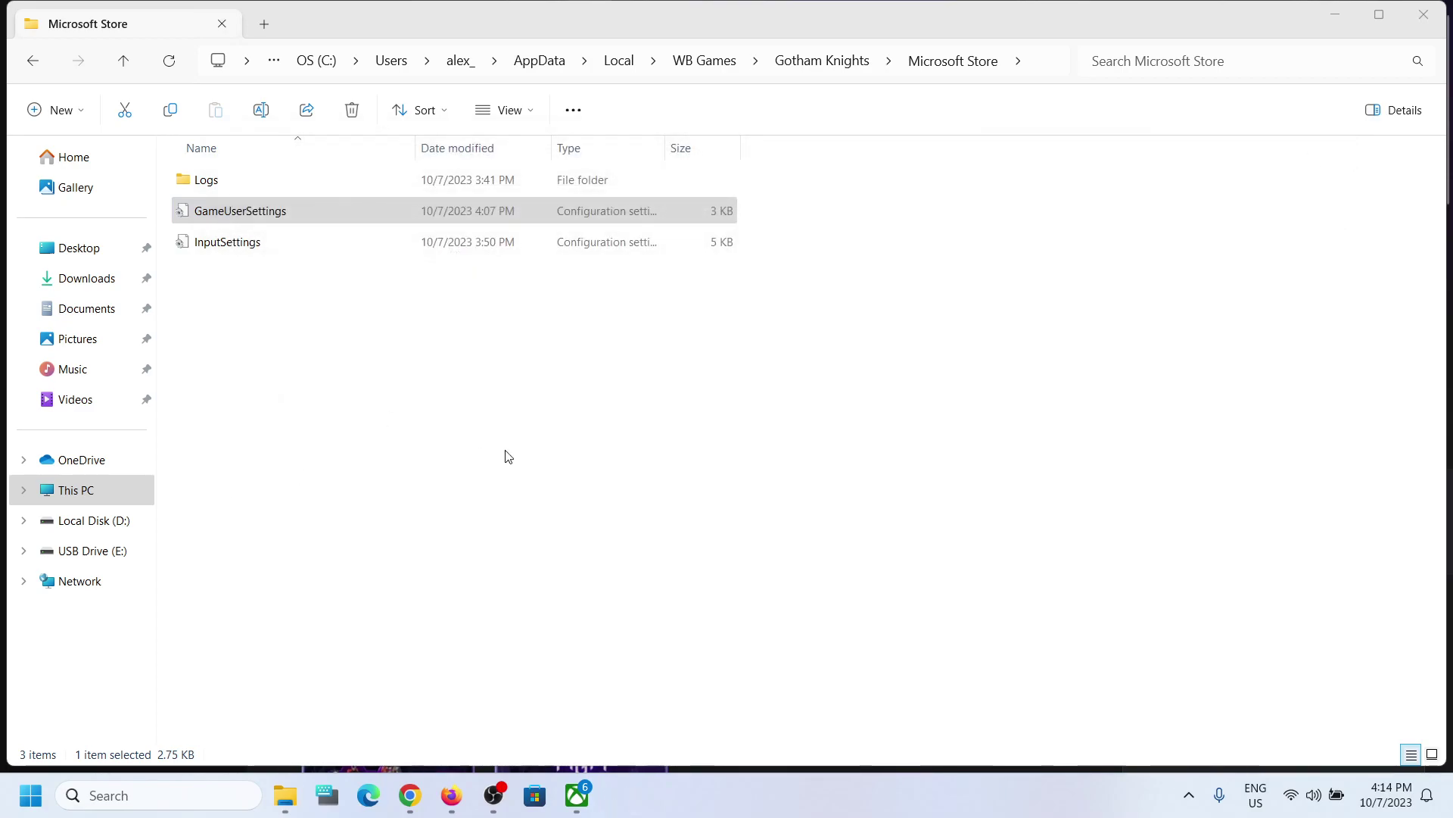
# Go up to Gotham Knights and bring the Xbox app's Gotham Knights page forward
pyautogui.click(123, 60)
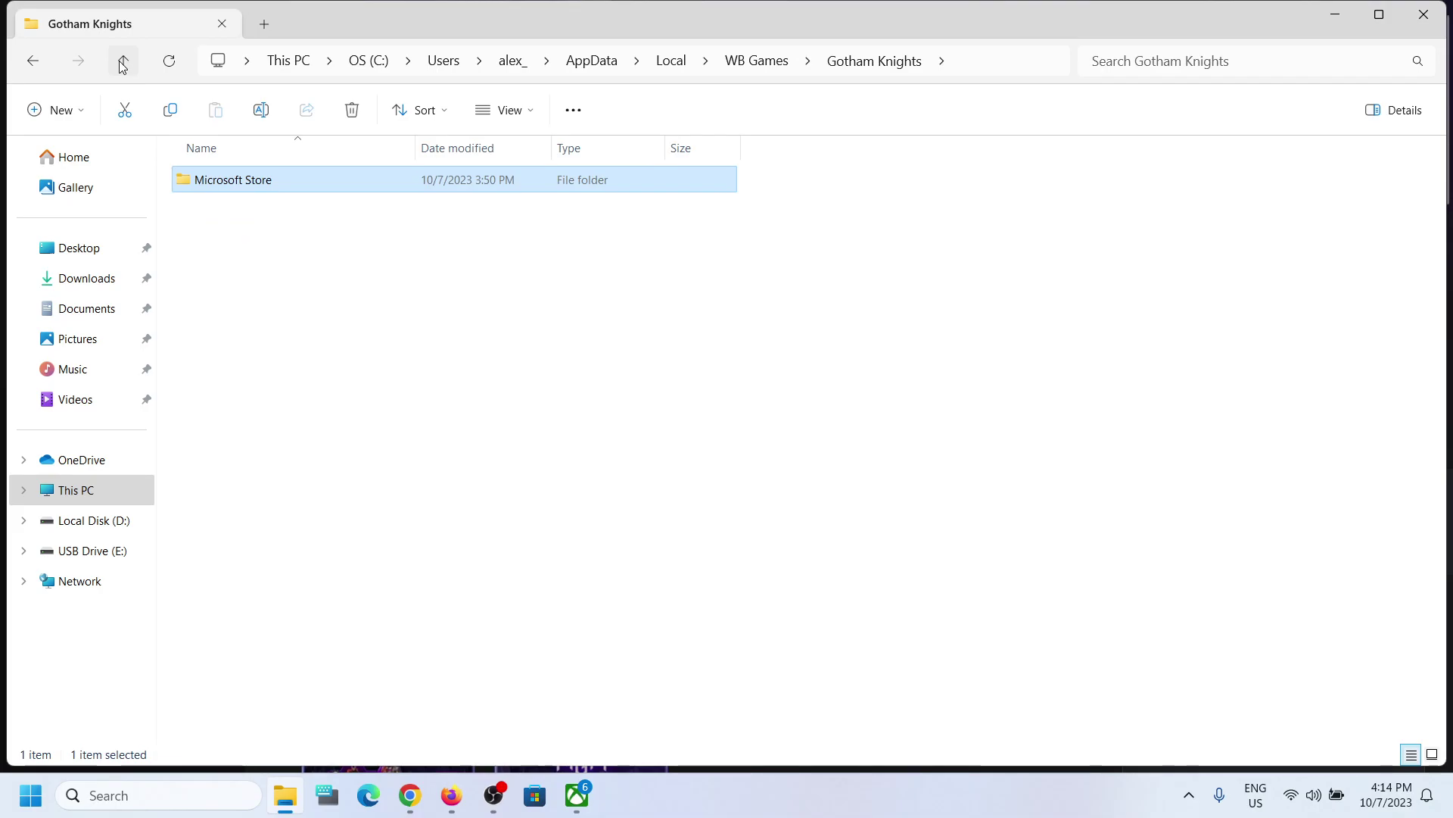
pyautogui.click(576, 794)
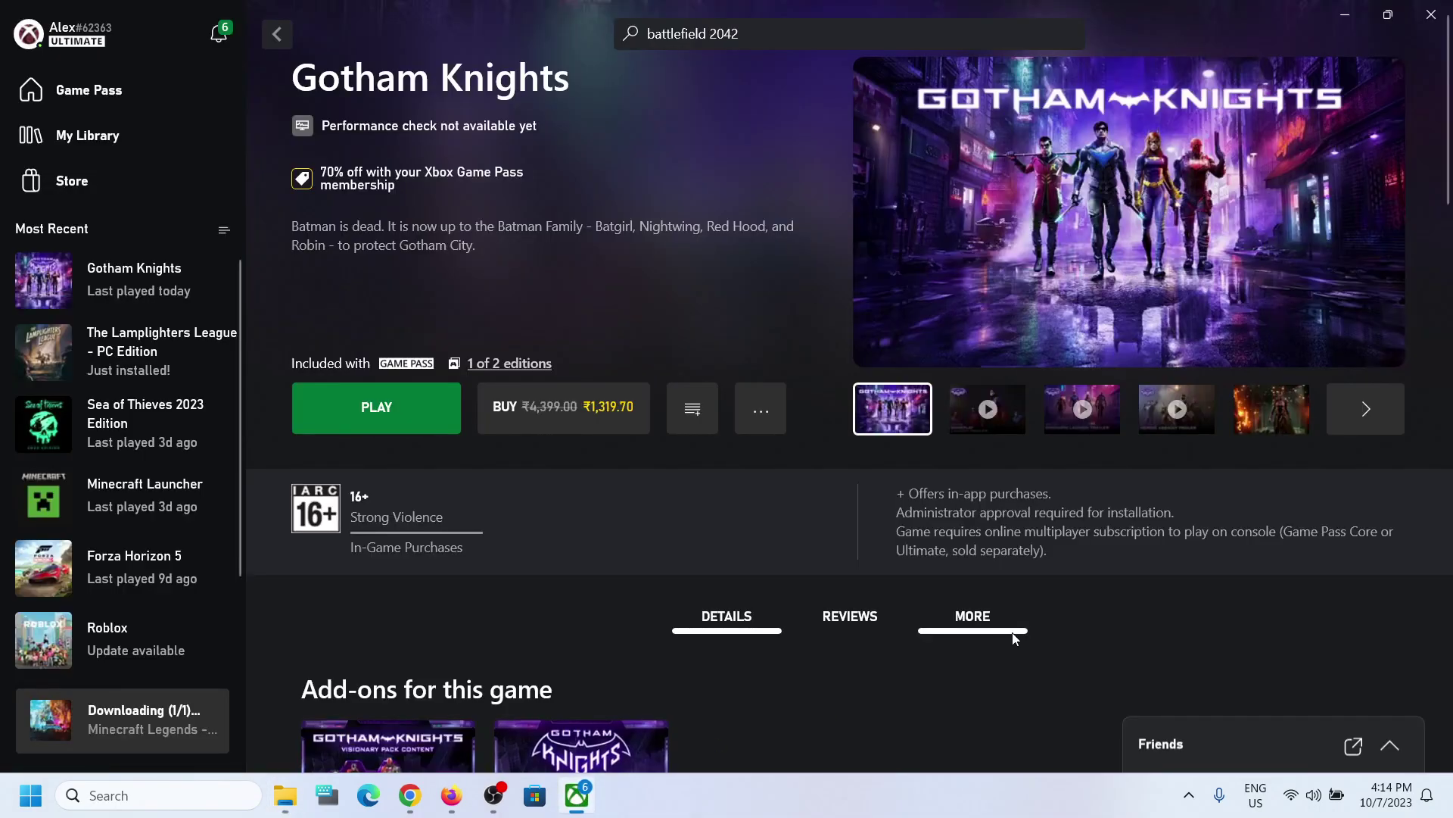
pyautogui.click(1017, 814)
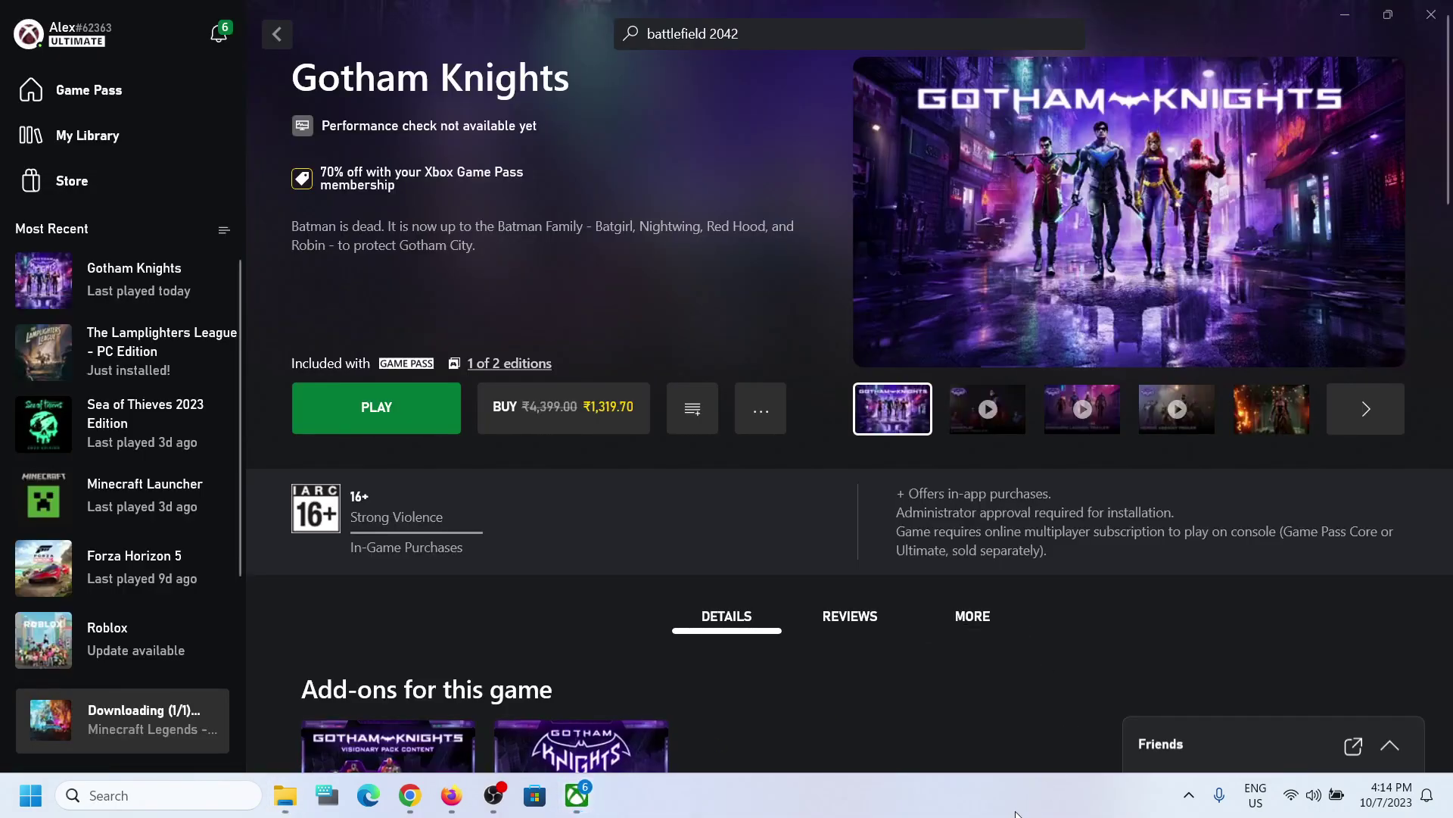